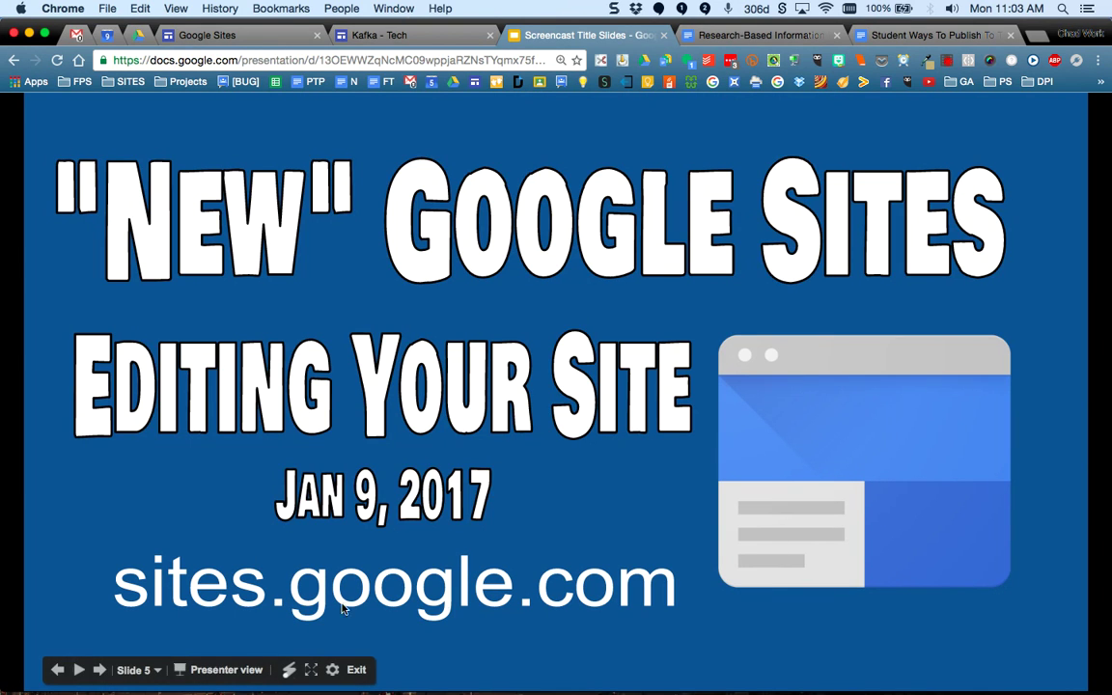
Switch to the editor of the technology training site and show the elements that can be inserted on its Home page
left_click(237, 35)
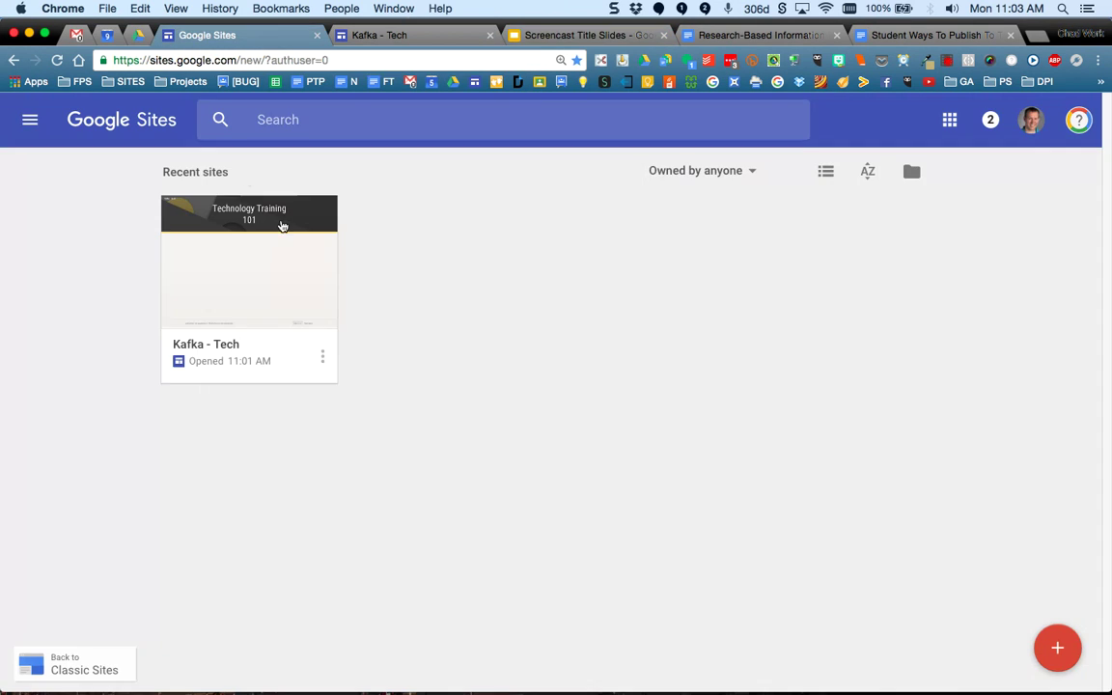
left_click(380, 36)
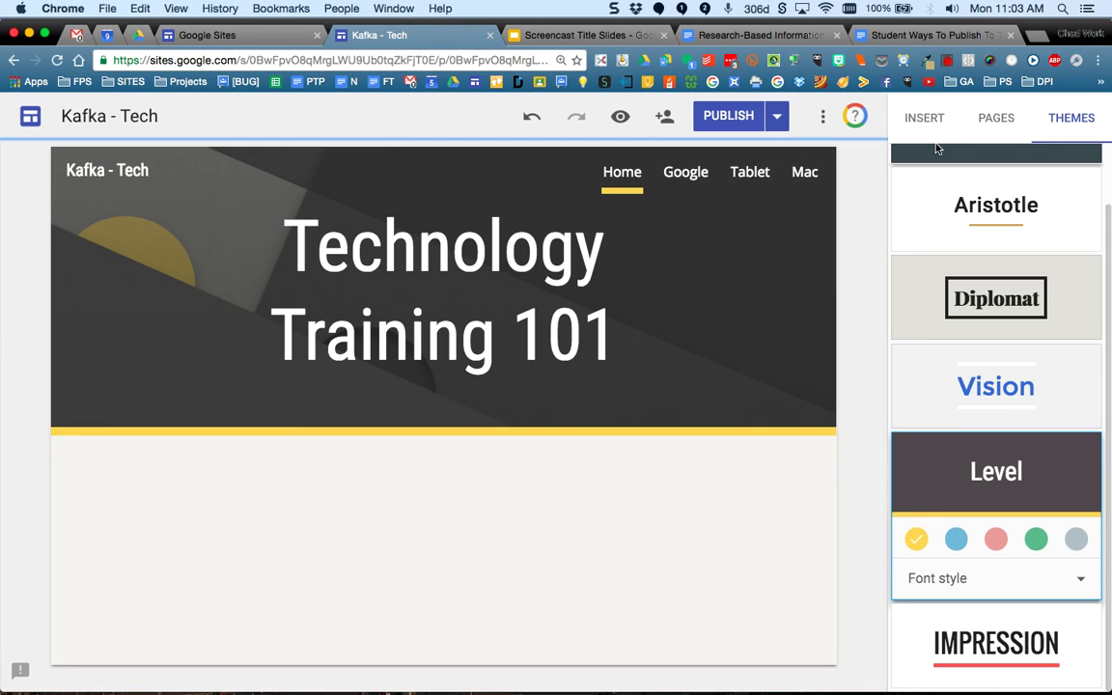
left_click(924, 119)
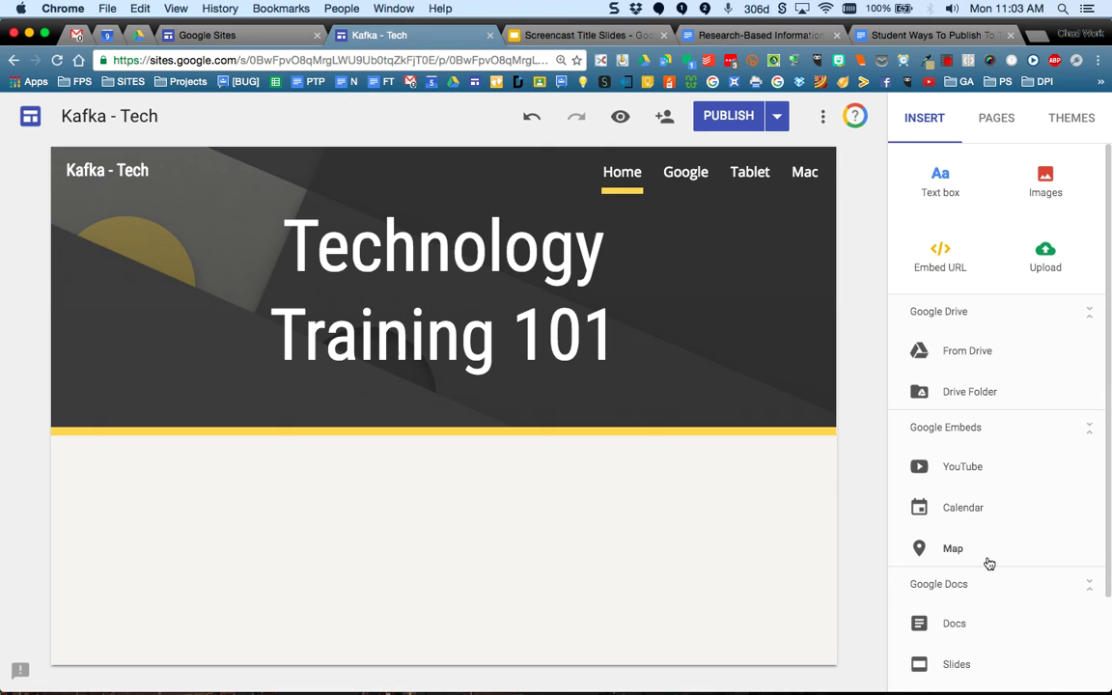
scroll(1039, 505, "down", 3)
scroll(1037, 491, "up", 3)
Add a text box below the header reading "Welcome to my technology resources site. Please browse around and find some resources taht might help you."
double_click(169, 500)
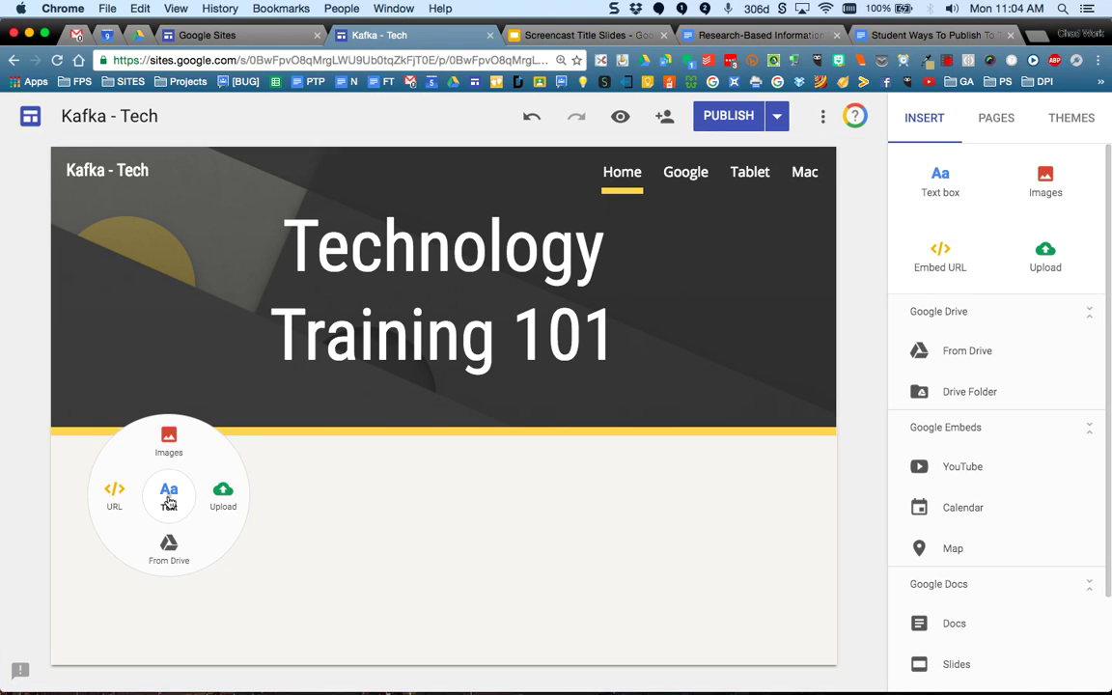
left_click(169, 497)
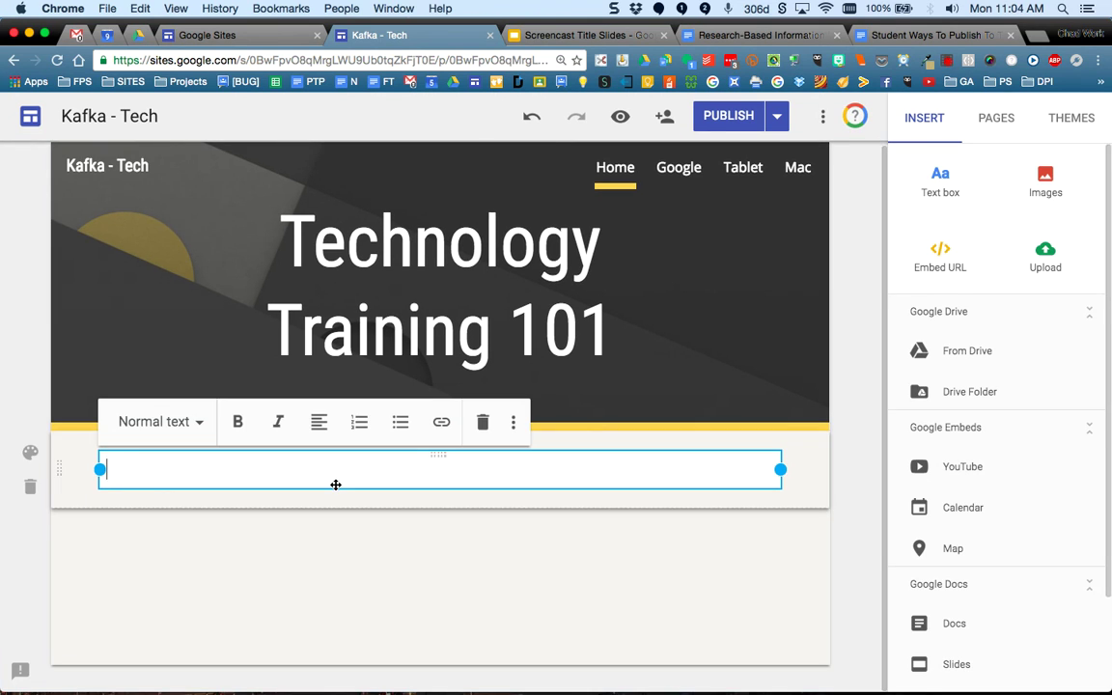
type("Welcome ")
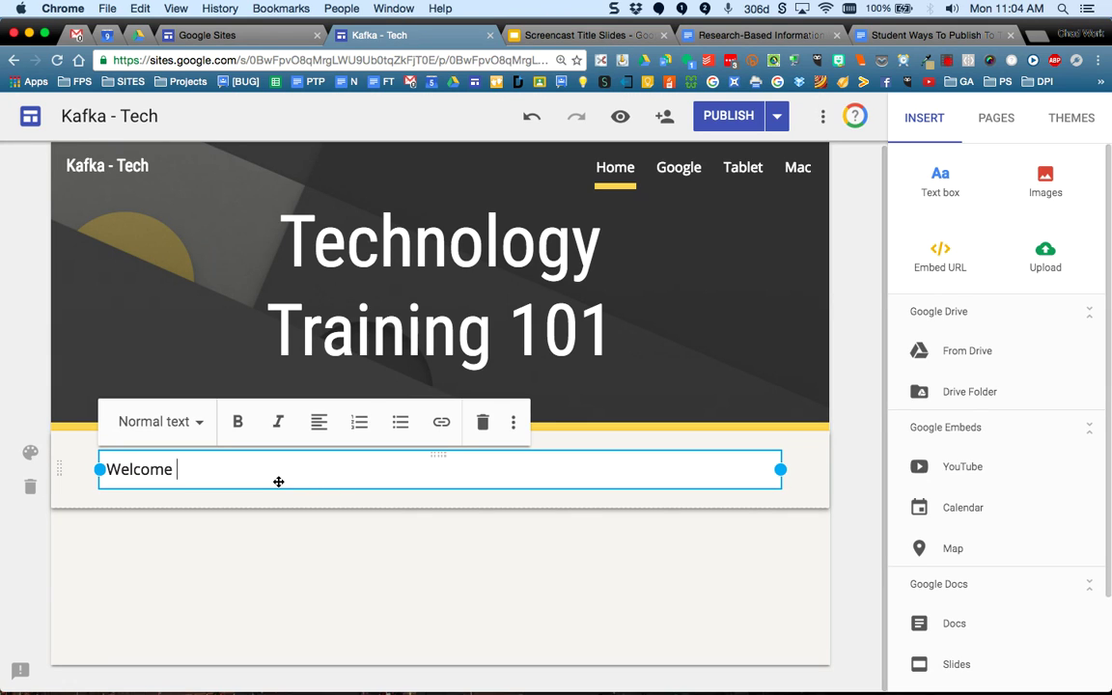
type("to my techno")
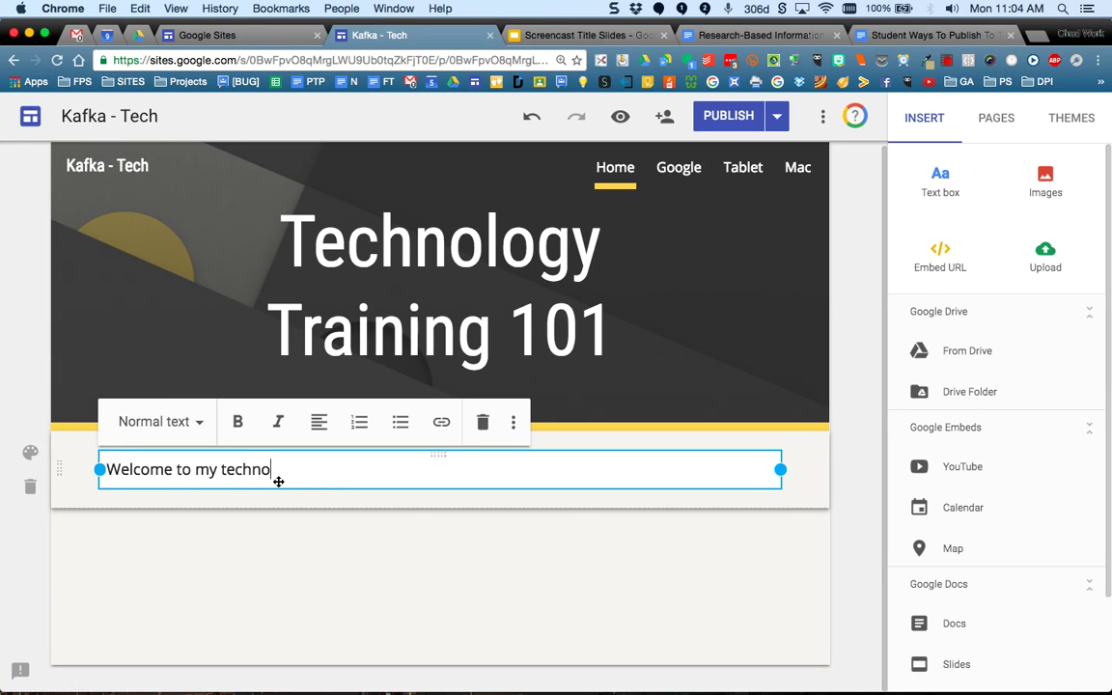
type("logy resources sit")
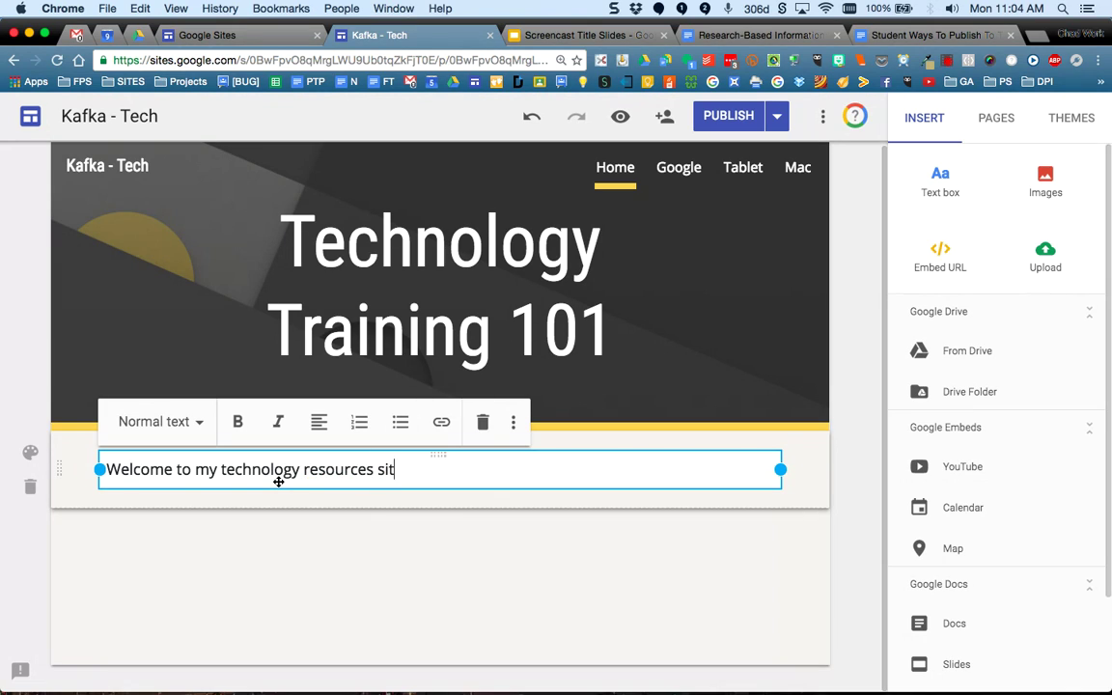
type("e. Plase r")
key("BackSpace")
key("BackSpace")
key("BackSpace")
type("ease browse around an")
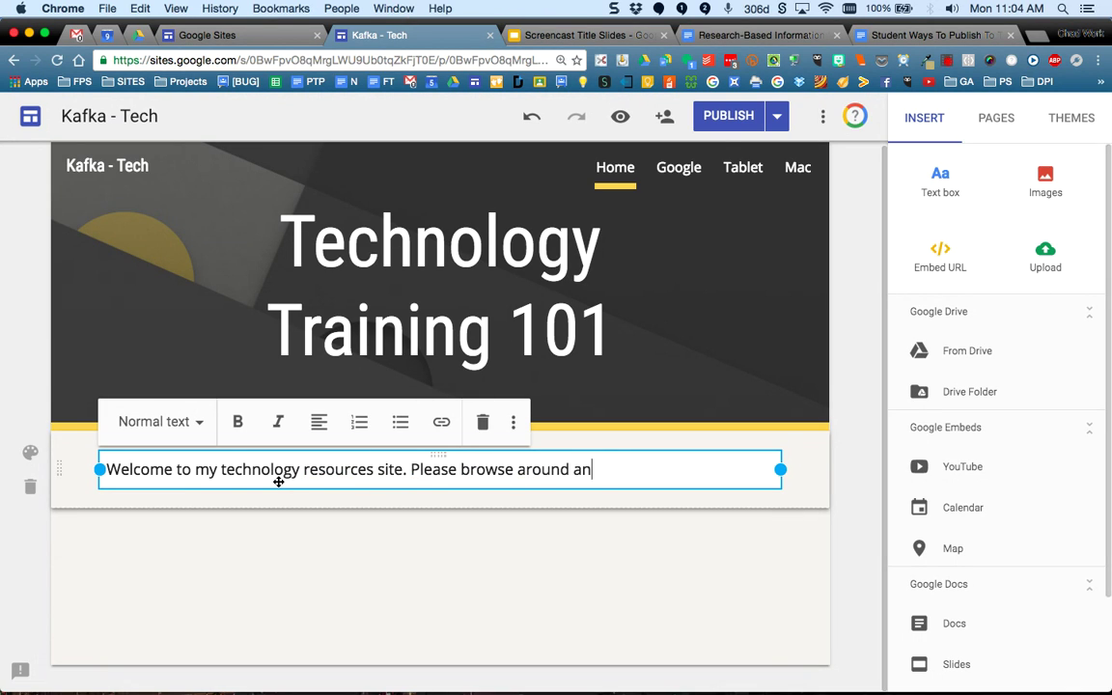
type("d find some resources taht might help you.")
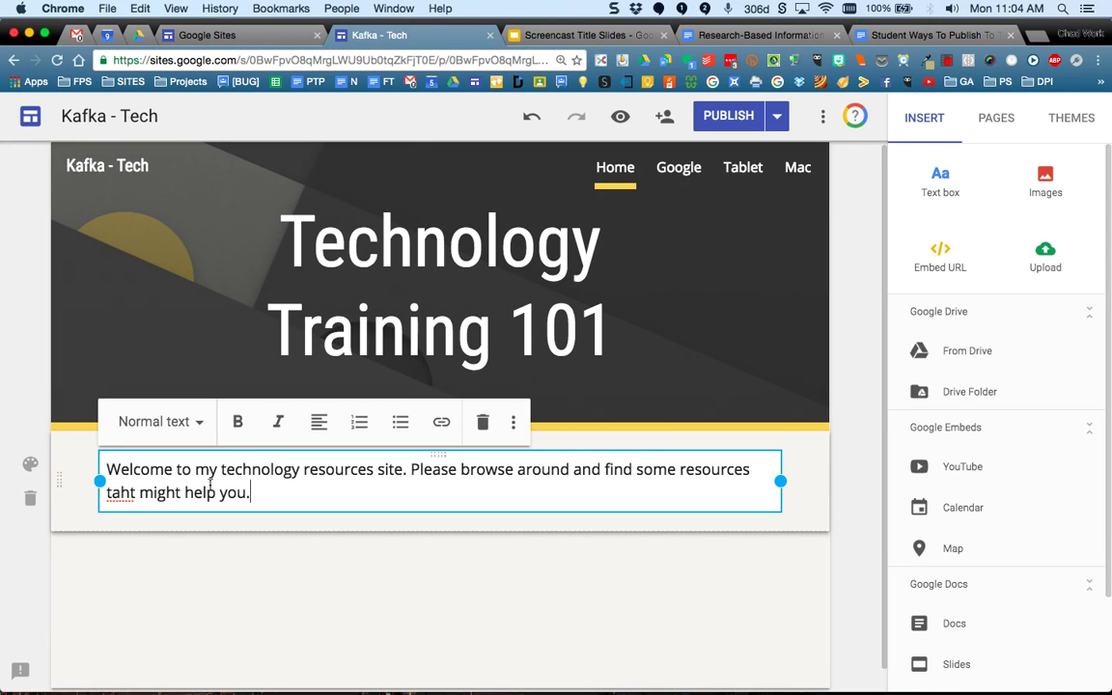
Correct the misspelled word "taht" to "that" in the welcome text
left_click(113, 493)
key("BackSpace")
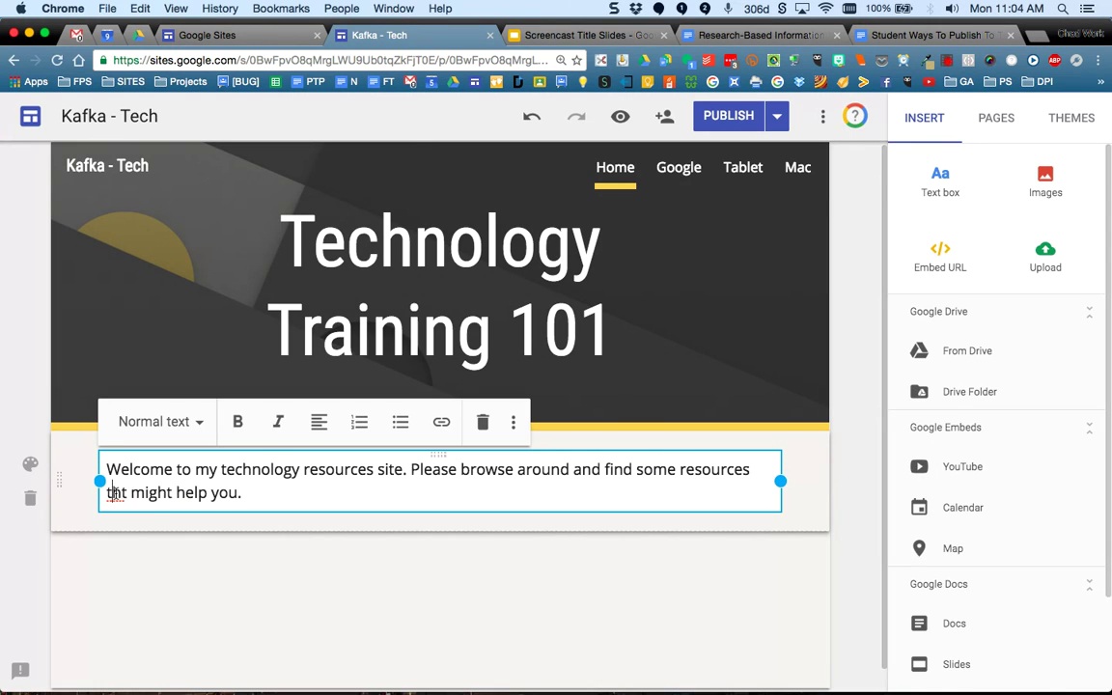
type("a")
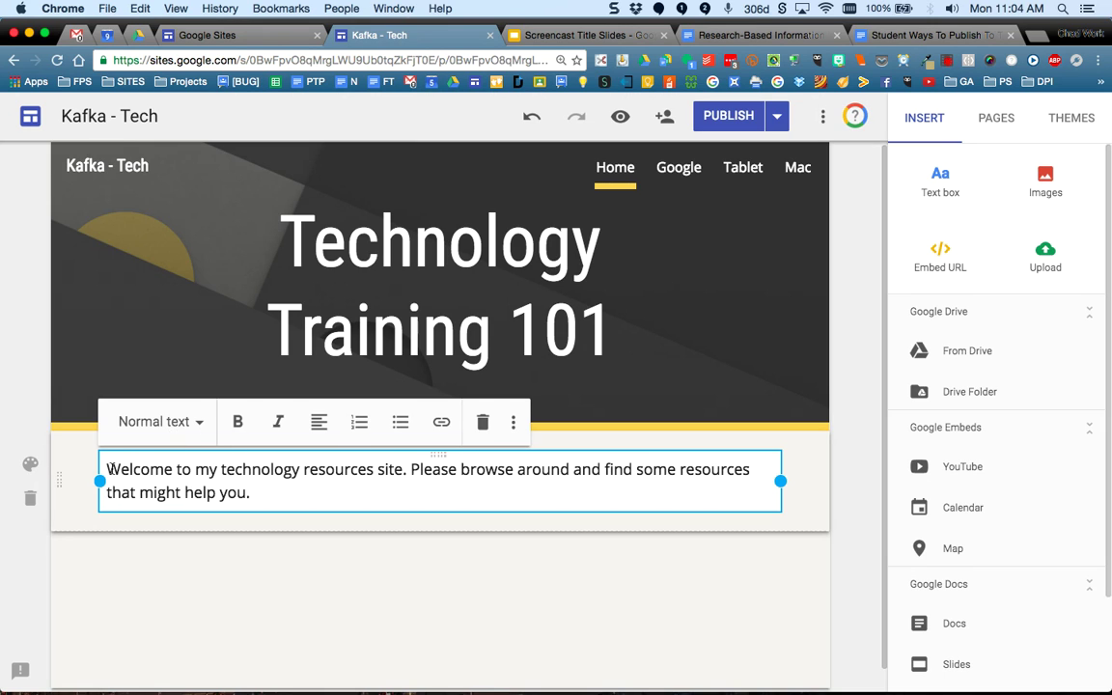
Make the words "Welcome to my technology resources site" bold in the welcome text
left_click_drag(107, 469, 403, 463)
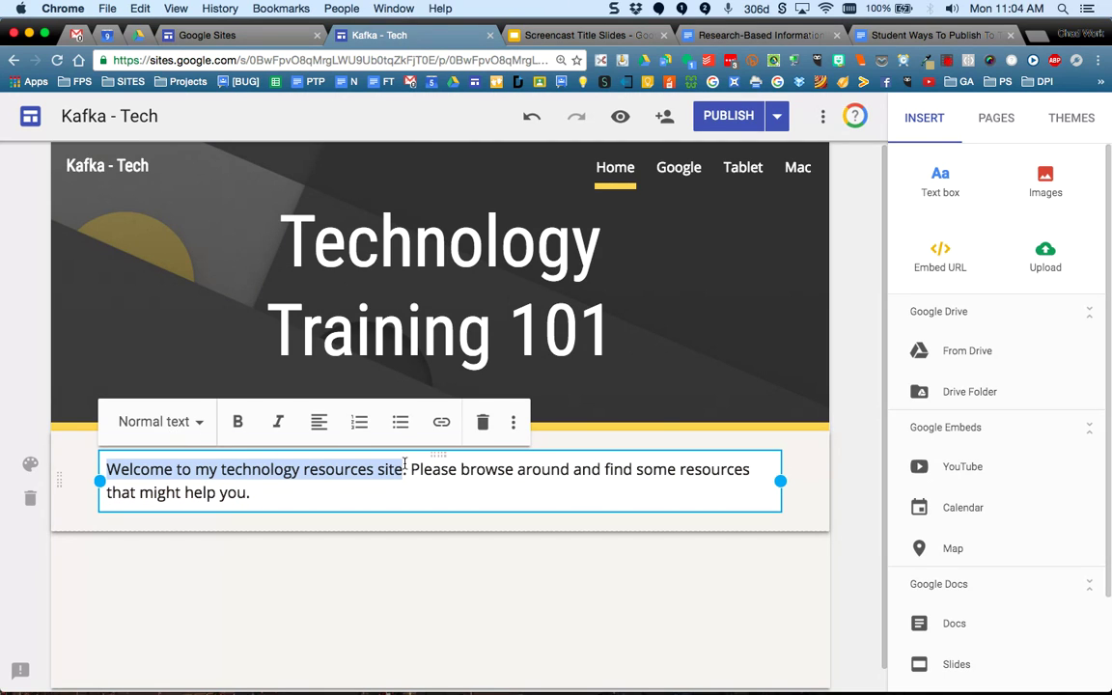
left_click(237, 422)
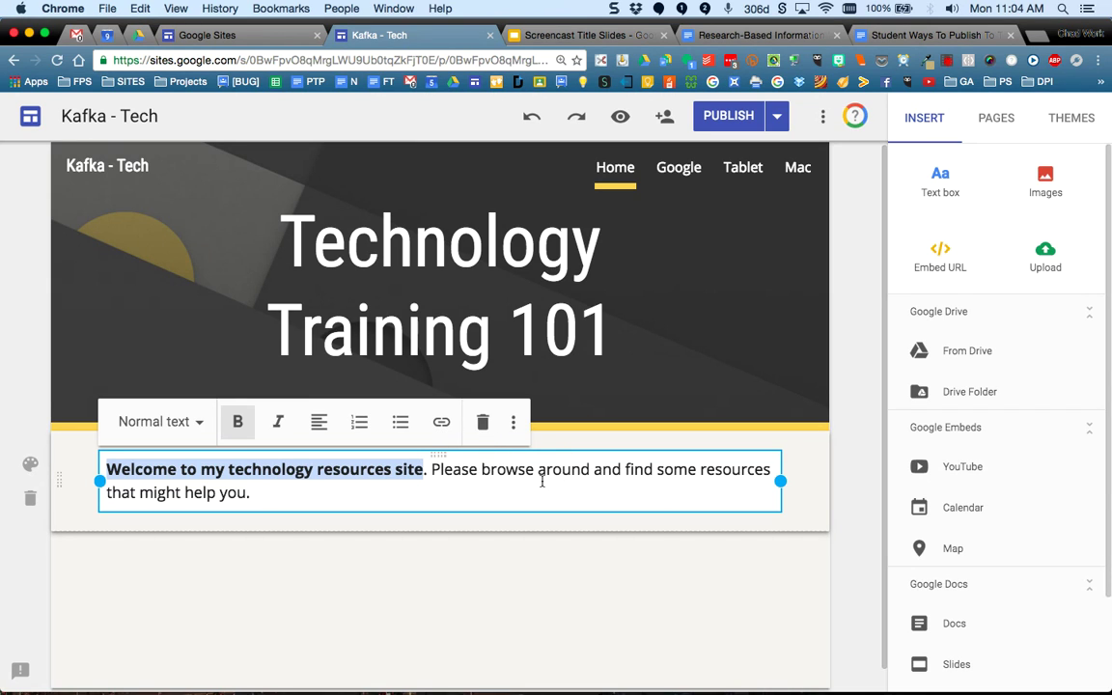
left_click(435, 470)
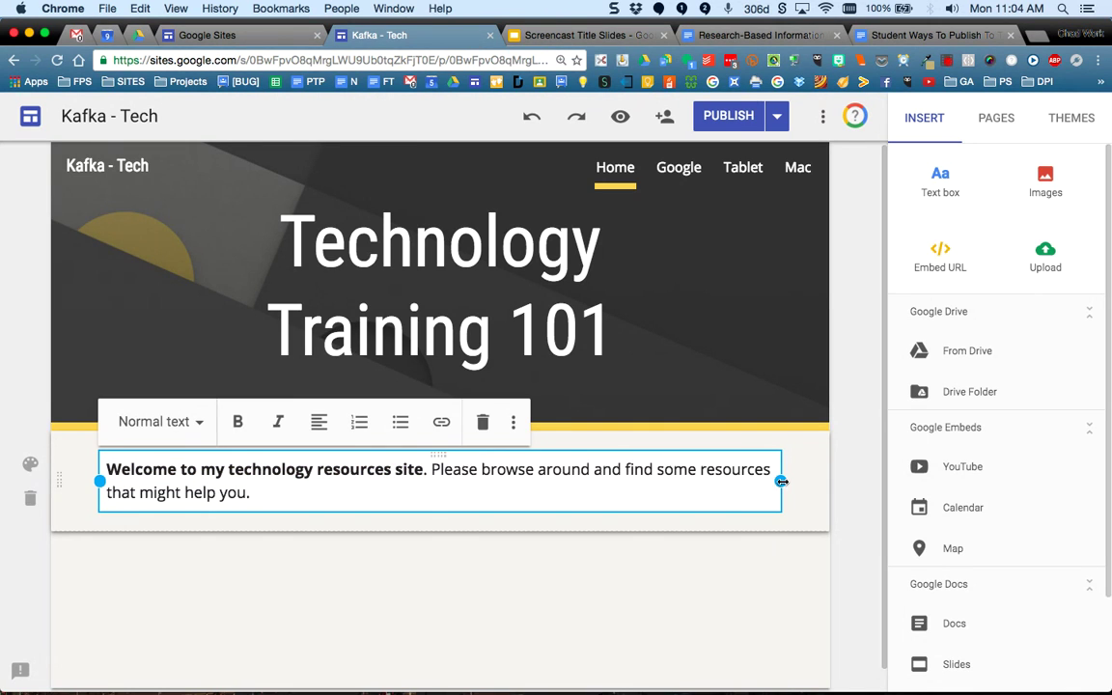
Narrow the welcome text box to about half the section's width and place it on the section's left side
left_click_drag(780, 481, 433, 483)
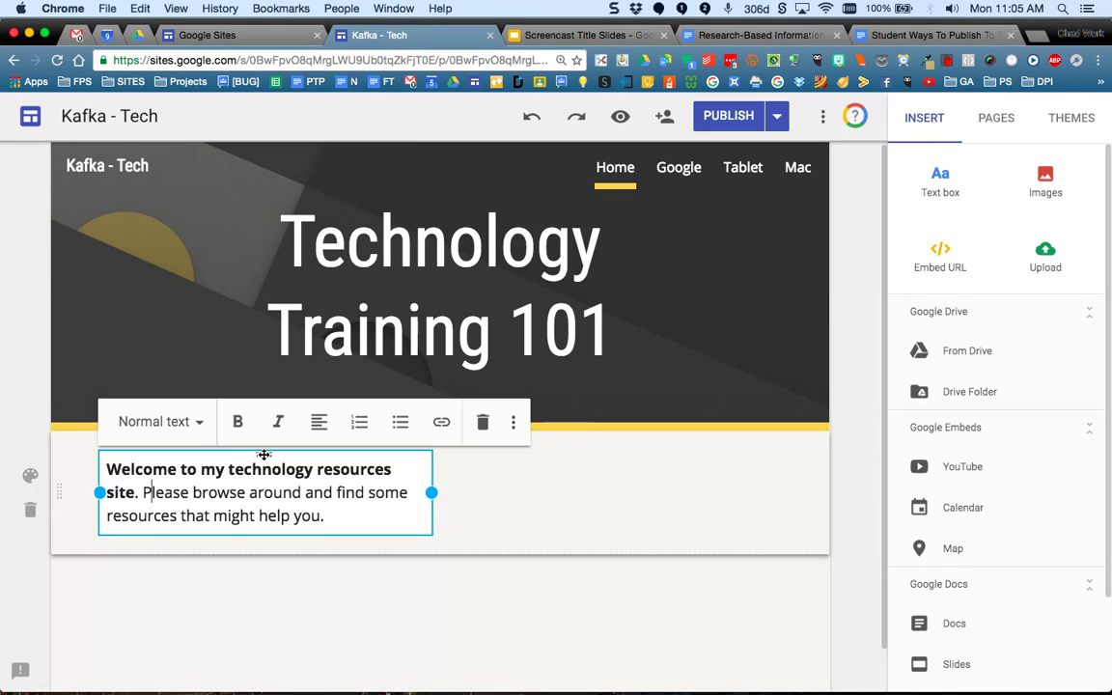
left_click_drag(263, 454, 488, 471)
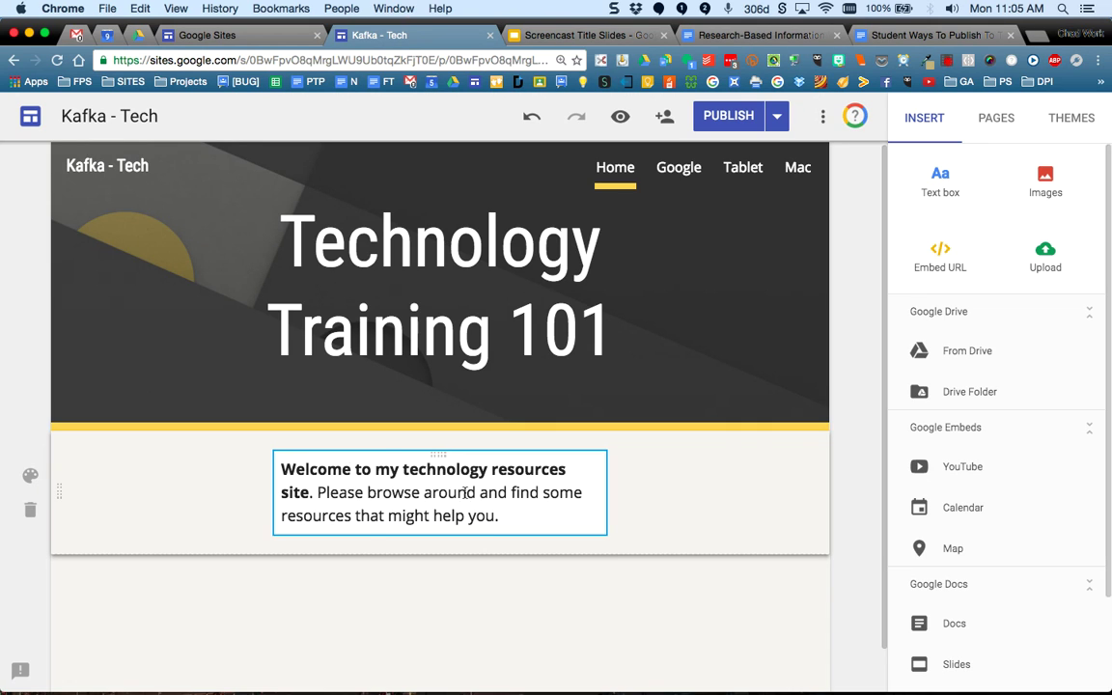
left_click_drag(441, 454, 305, 456)
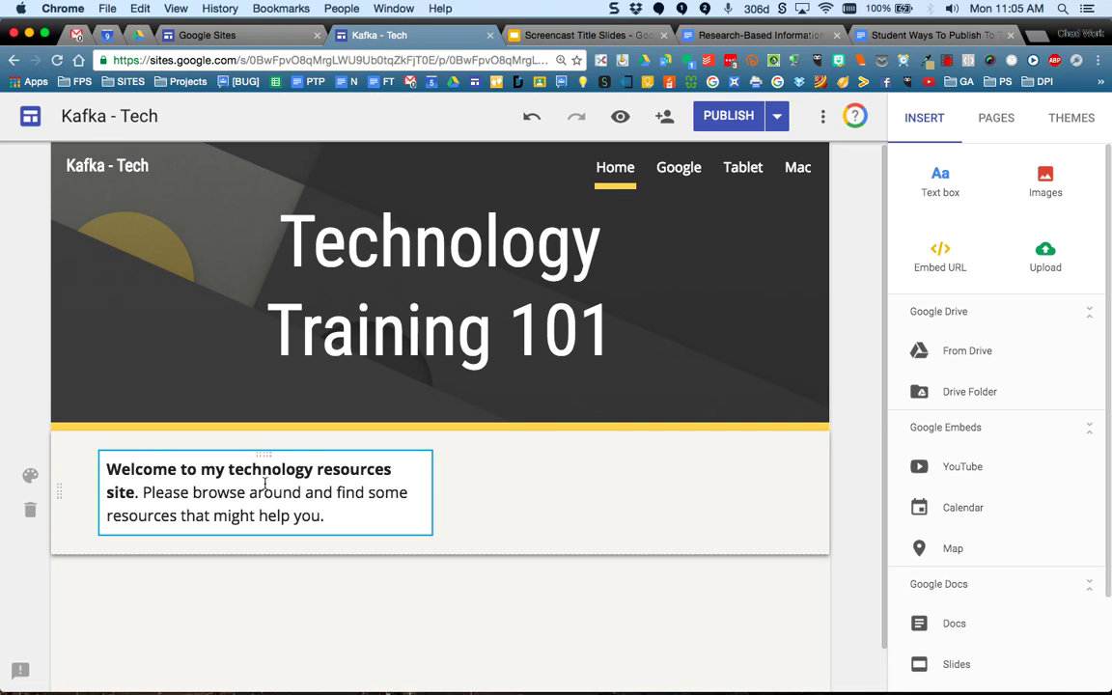
Start adding an image beside the welcome text and search Google images for "computer"
double_click(620, 495)
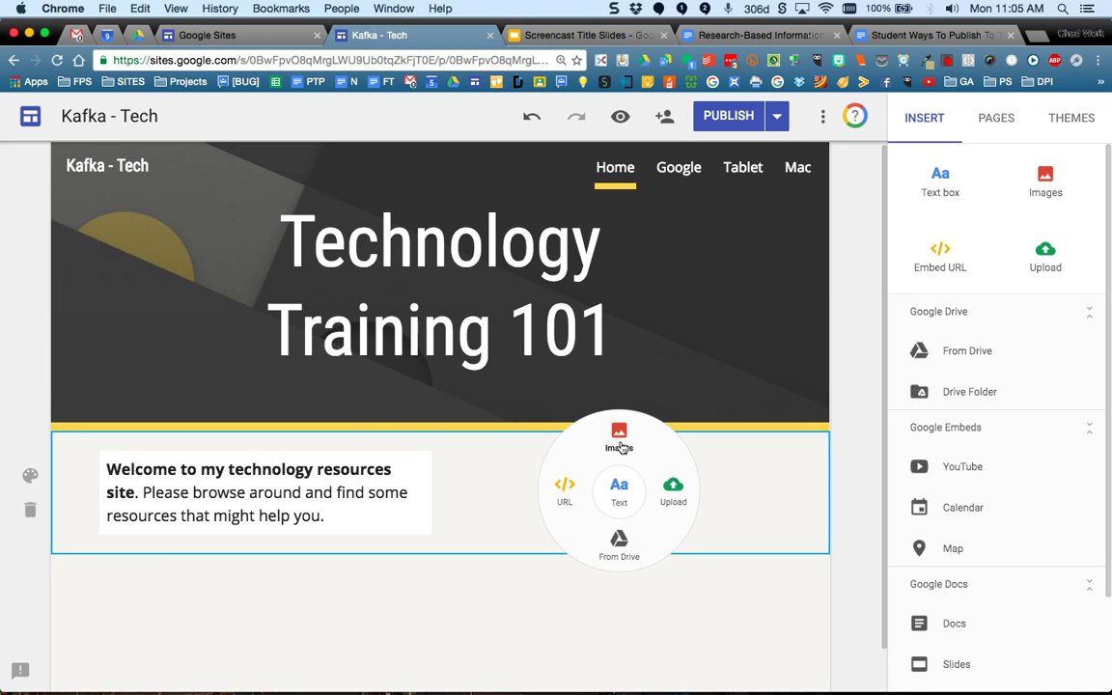
left_click(618, 434)
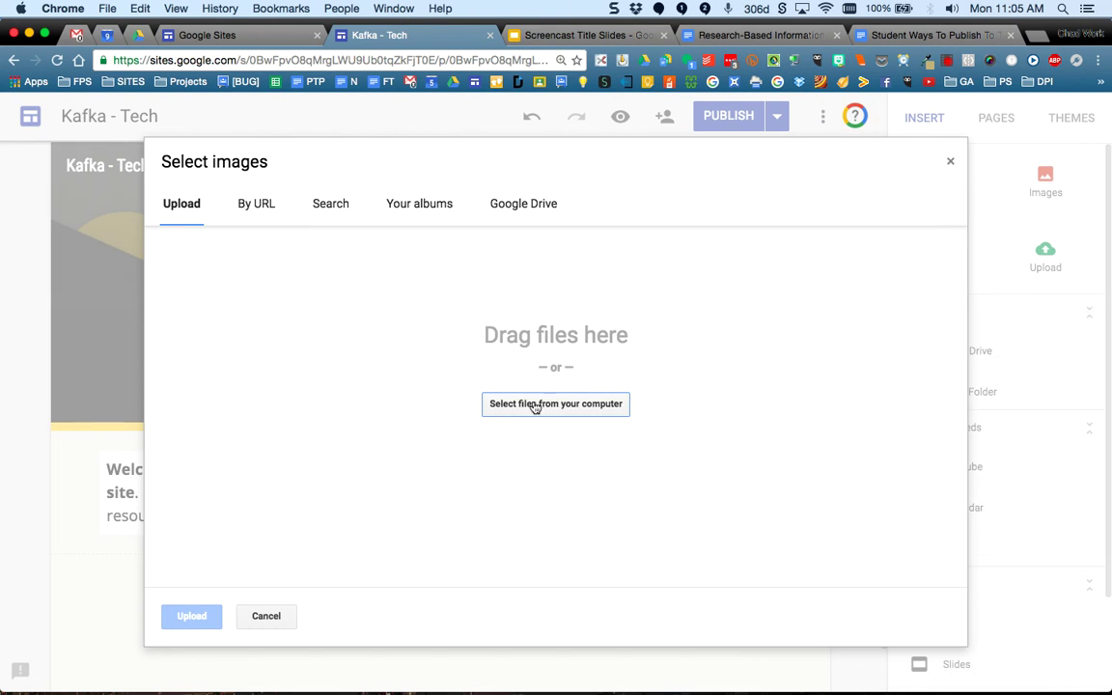
left_click(255, 205)
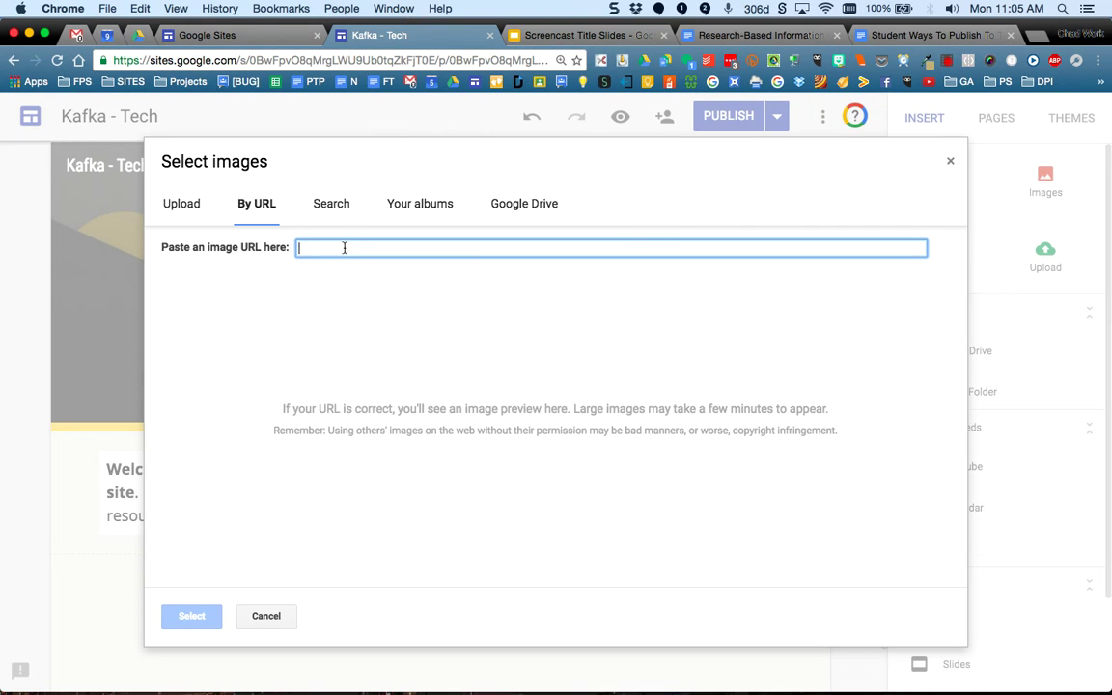
left_click(326, 212)
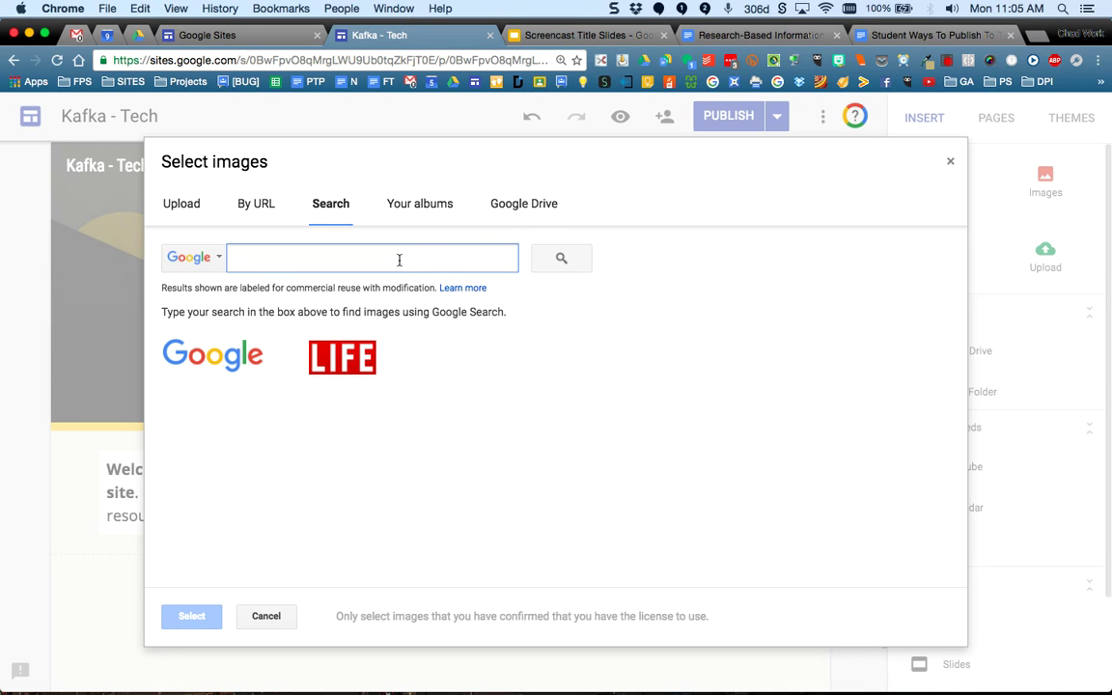
type("computer")
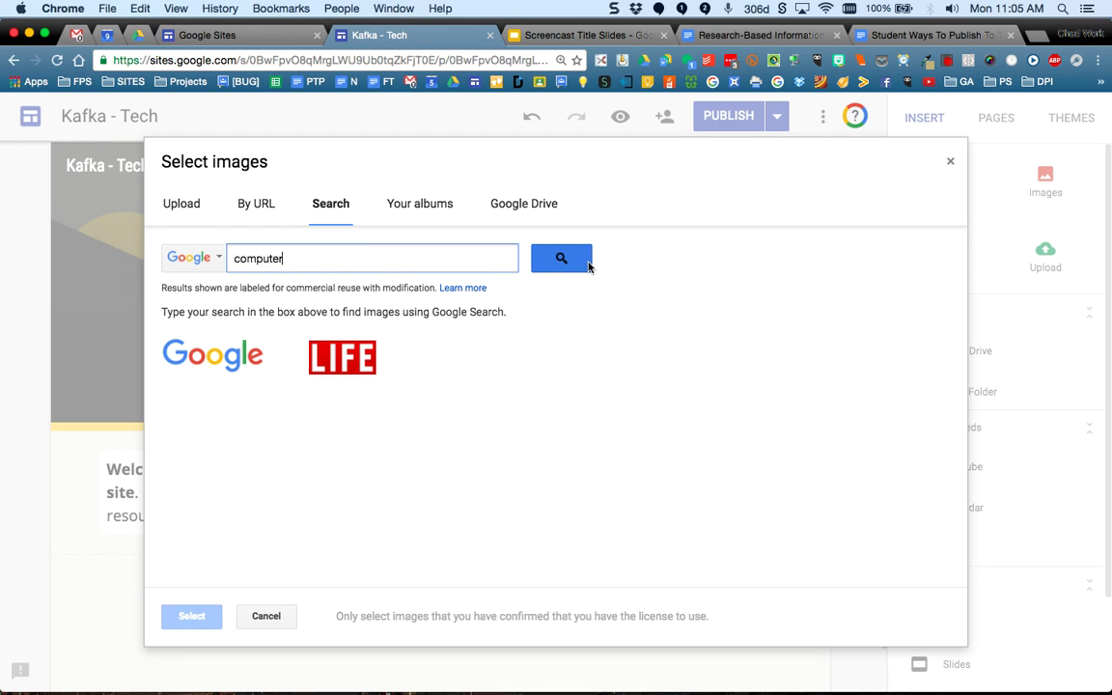
left_click(545, 255)
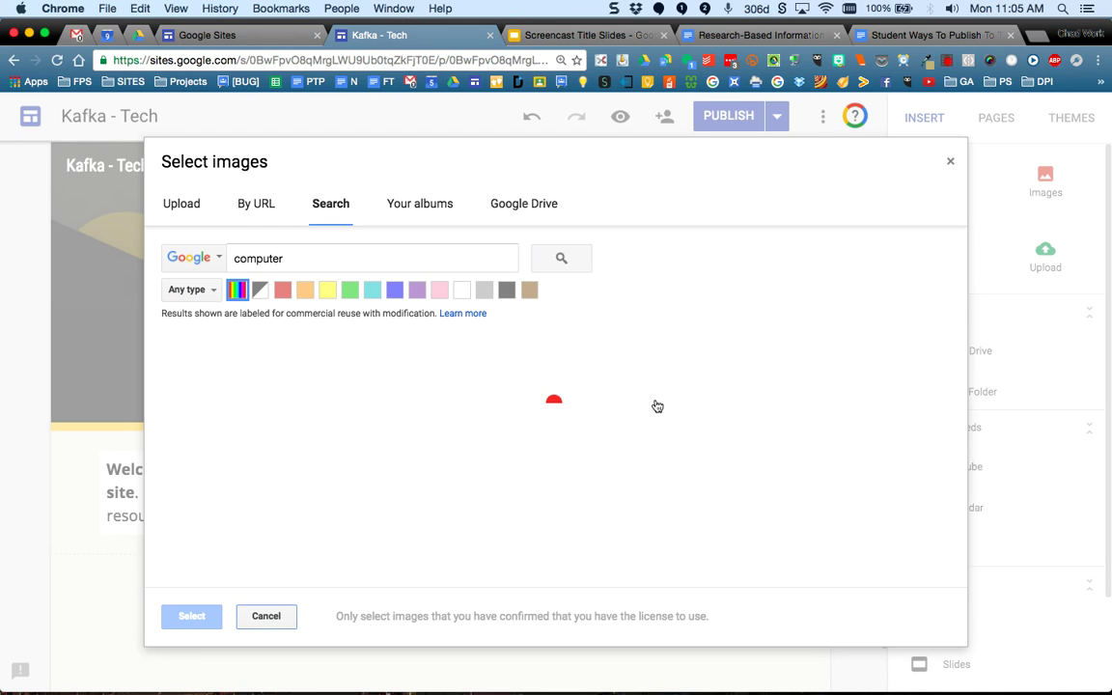
Insert the photo of a laptop with a coffee mug beside the welcome text, and delete it
scroll(656, 405, "down", 2)
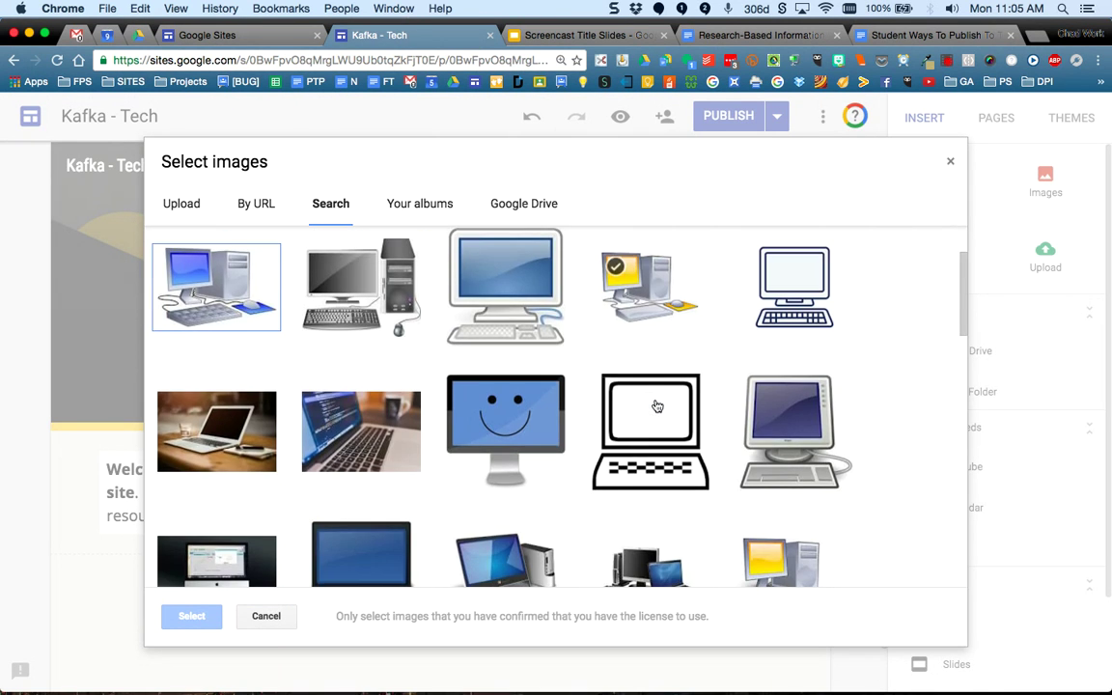
scroll(656, 405, "down", 3)
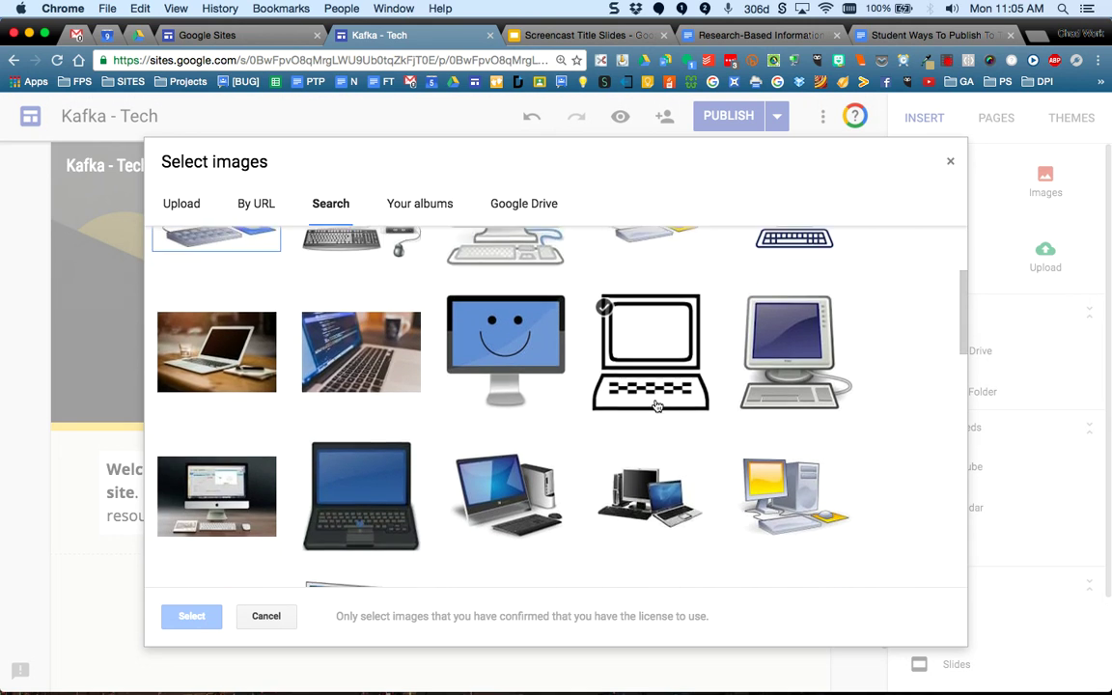
scroll(657, 405, "up", 3)
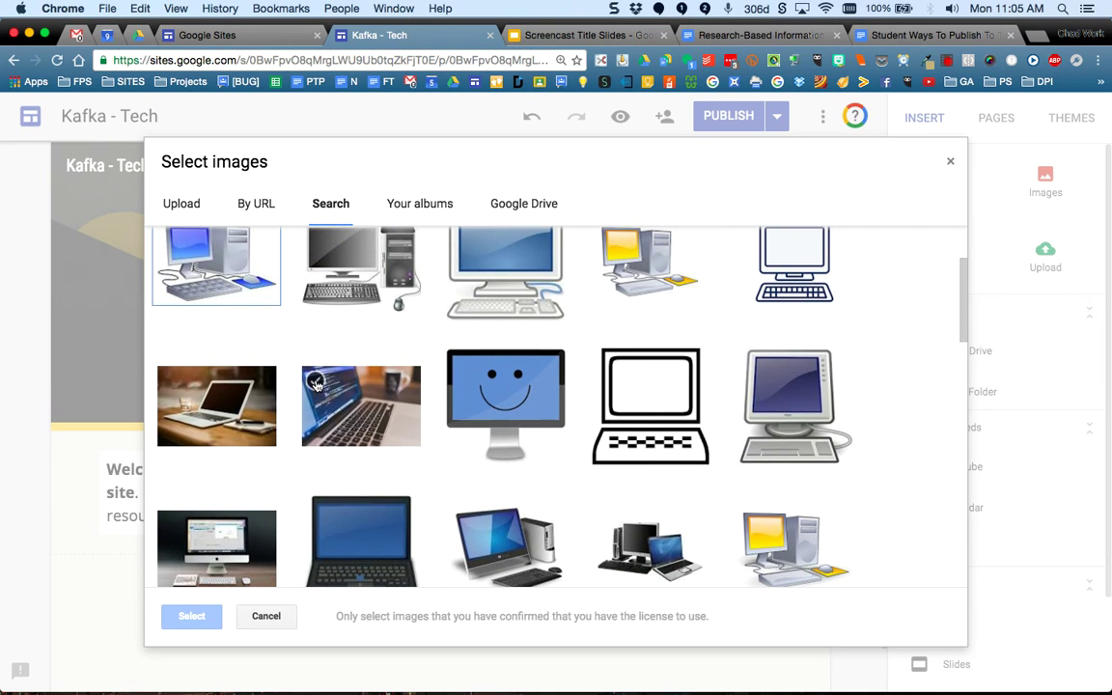
left_click(333, 401)
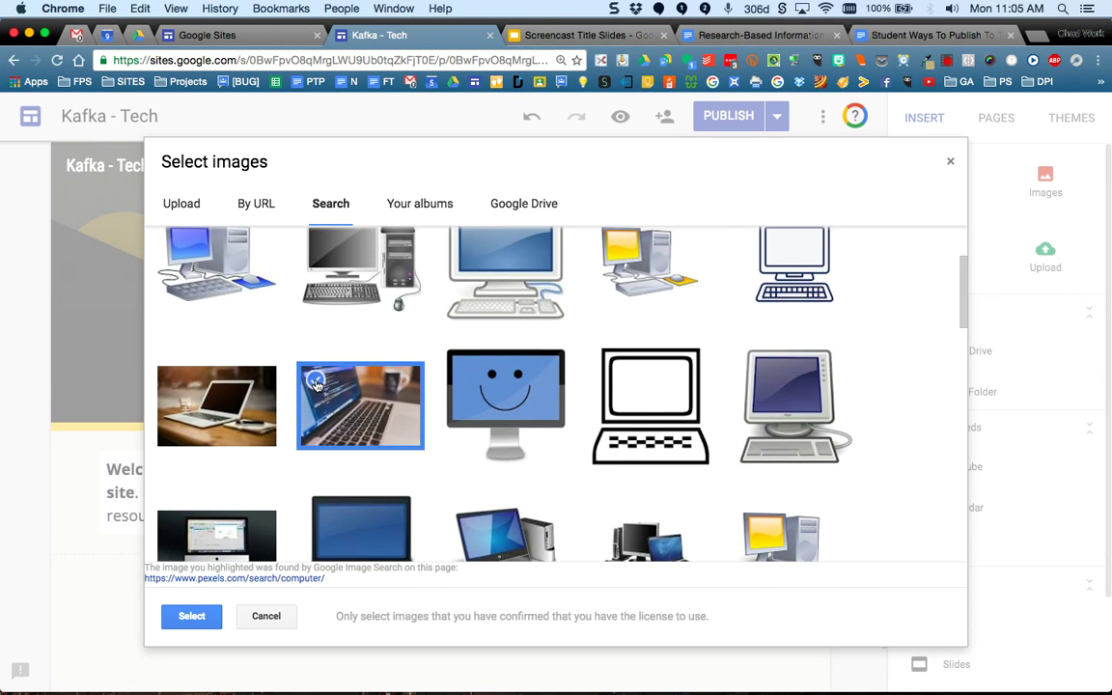
left_click(188, 615)
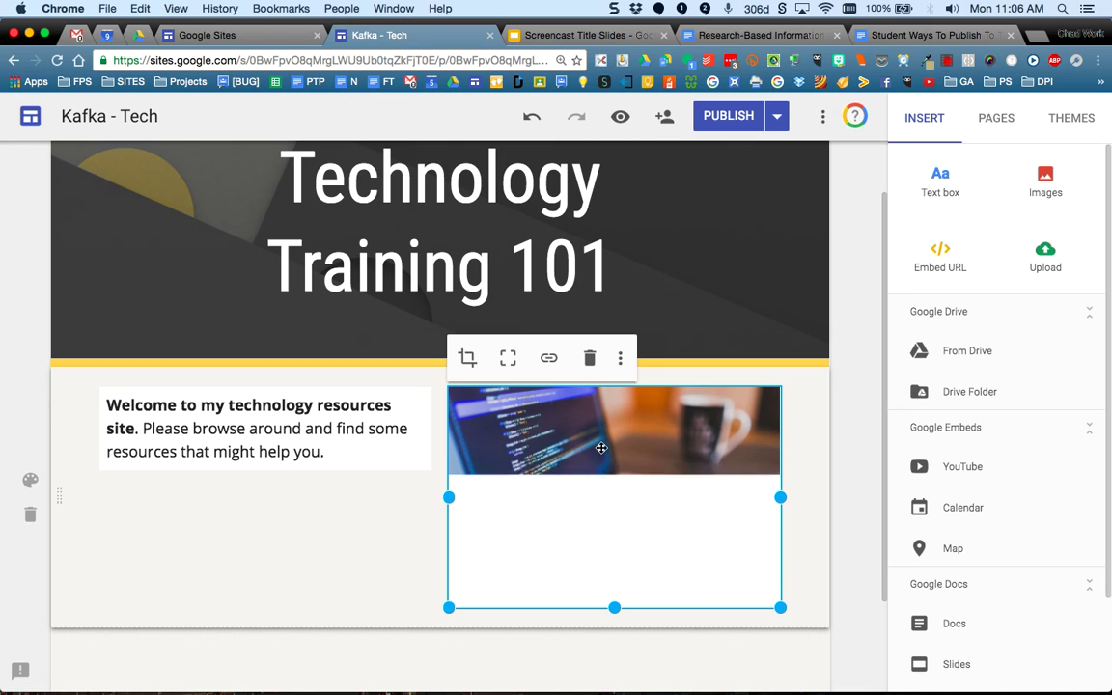
left_click(589, 360)
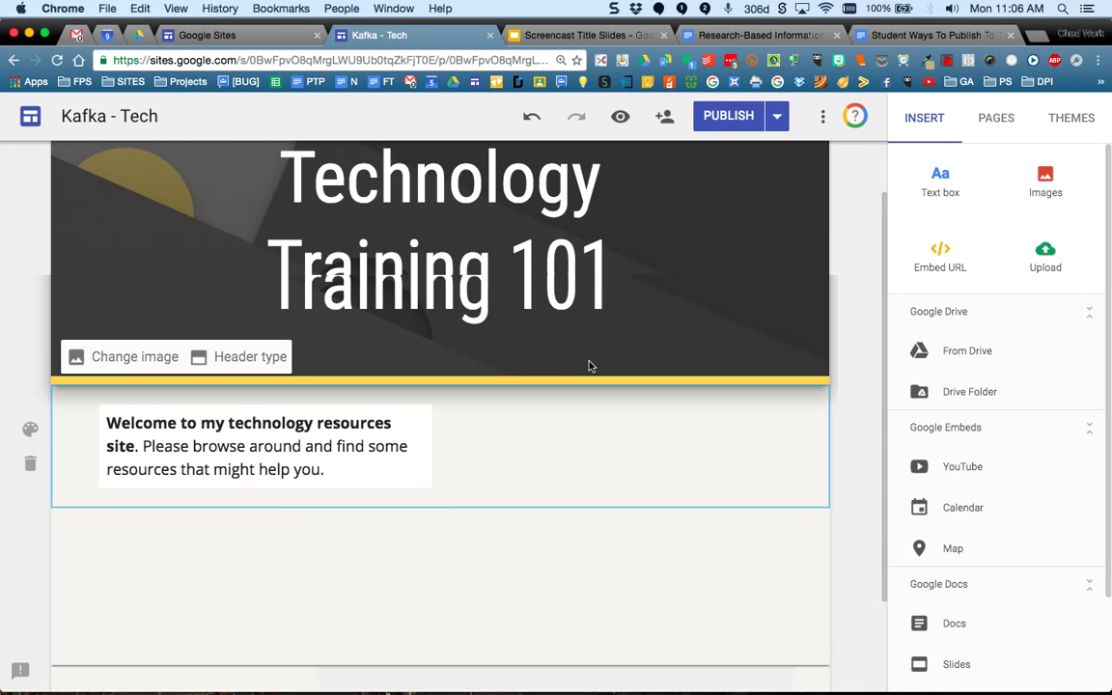
Insert the clip art of a desktop computer with a blue screen and blue mouse pad beside the welcome text
double_click(588, 430)
left_click(588, 363)
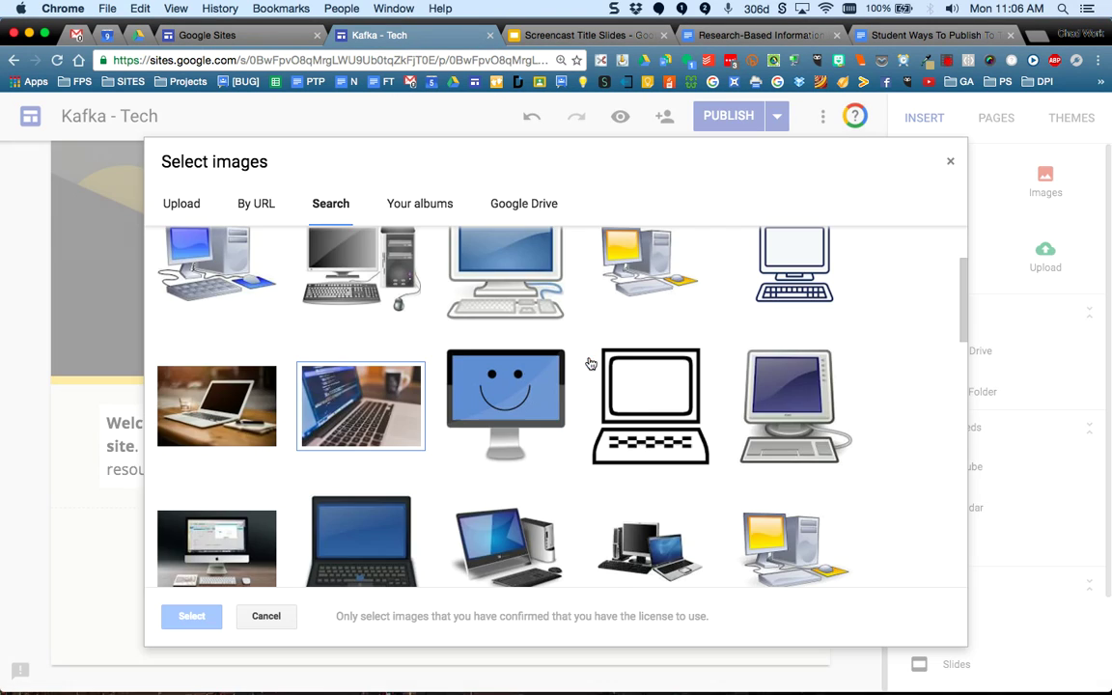
scroll(414, 328, "up", 2)
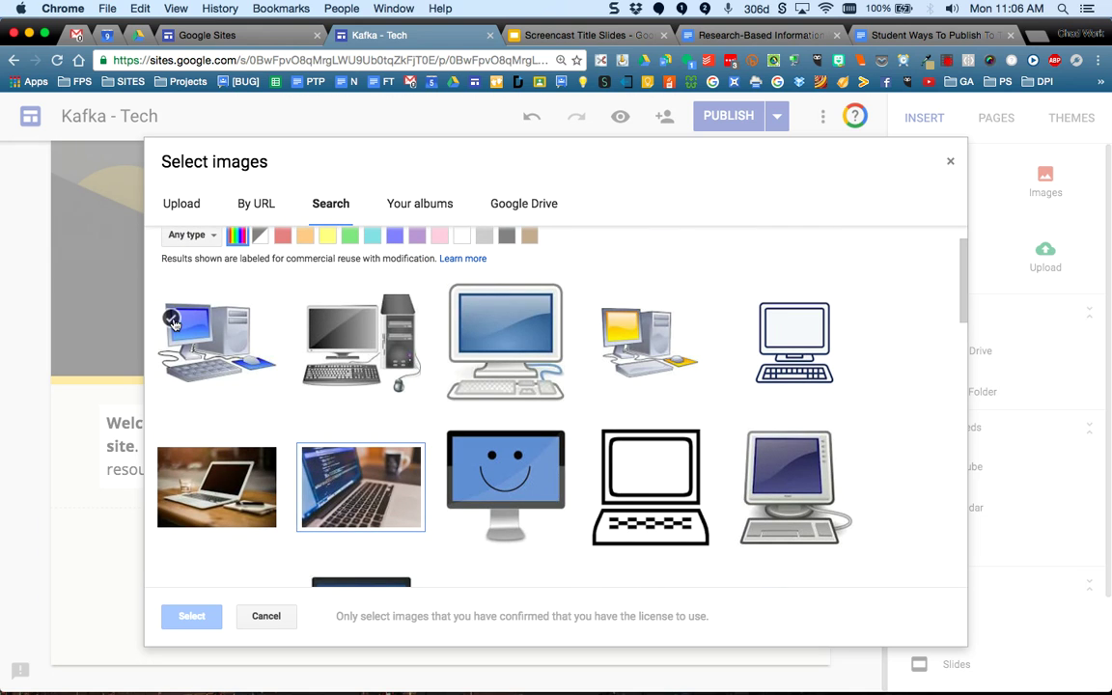
left_click(217, 341)
left_click(191, 616)
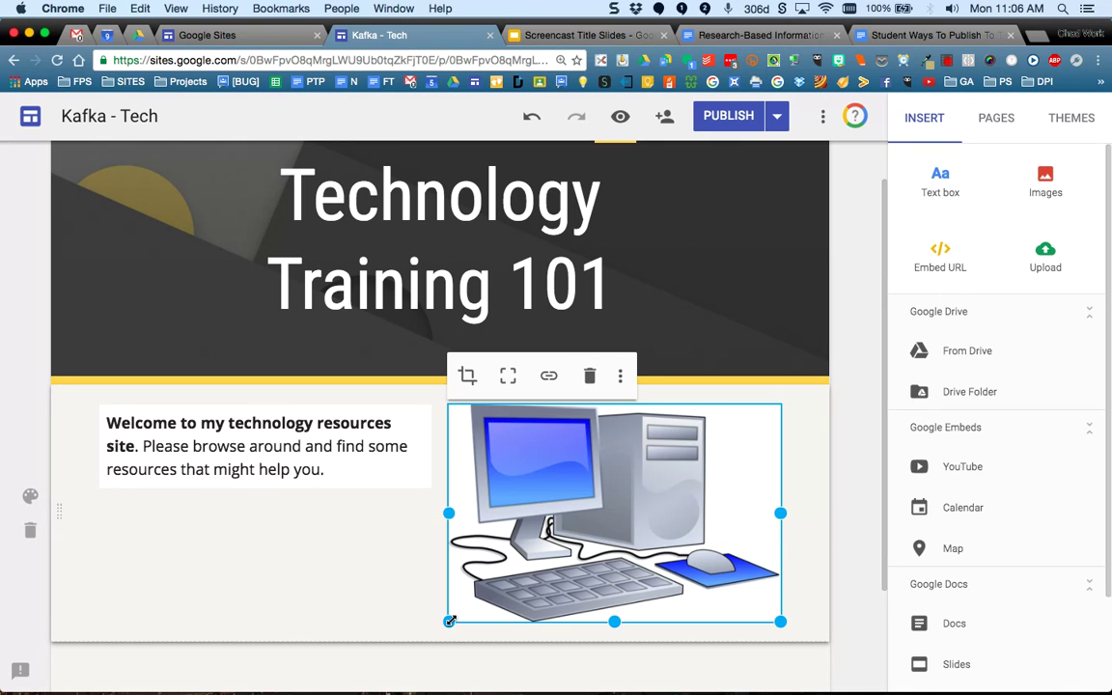
Crop the computer clip art beside the welcome text by zooming in until only the monitor fills the frame
left_click(469, 378)
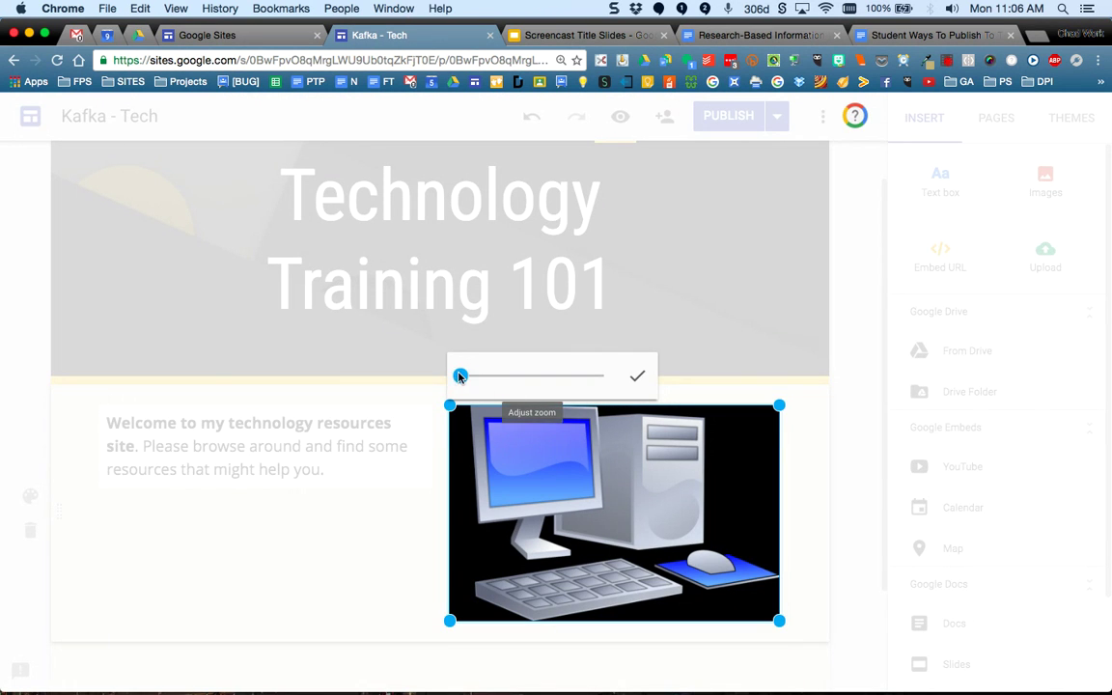
left_click_drag(461, 377, 484, 379)
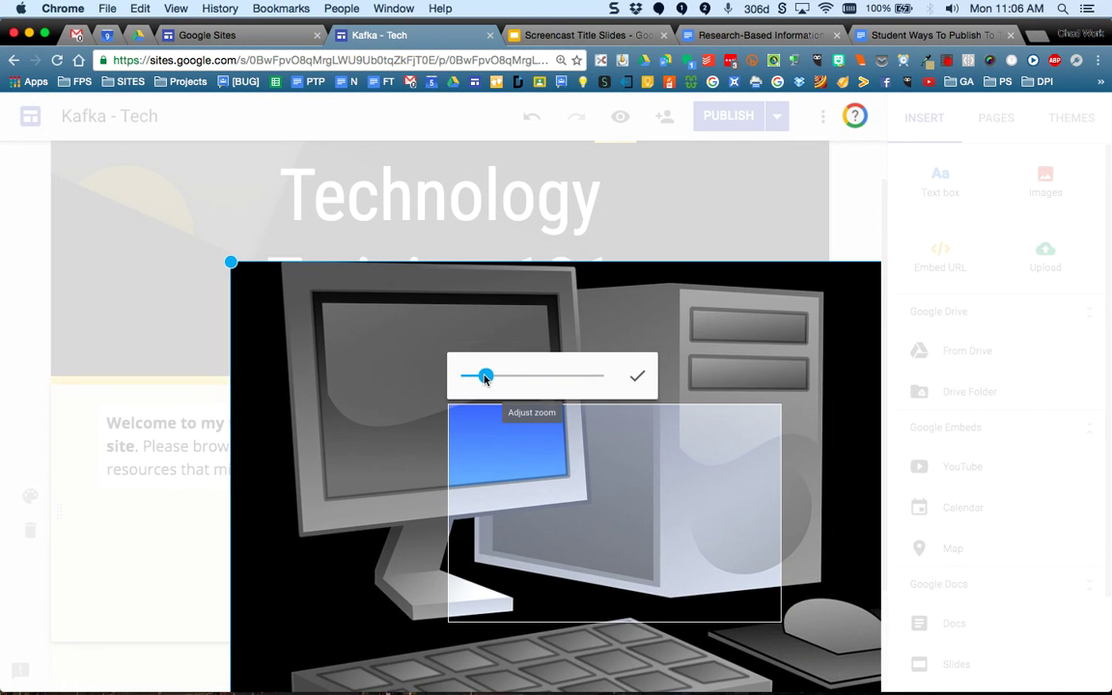
left_click_drag(568, 466, 757, 560)
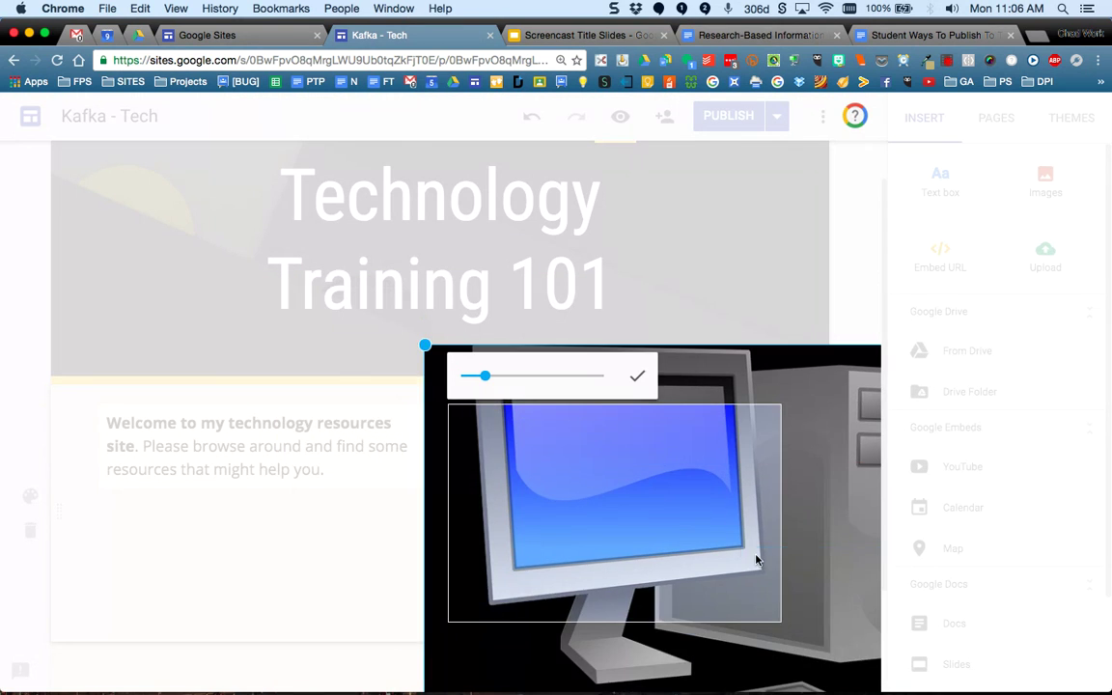
left_click(633, 379)
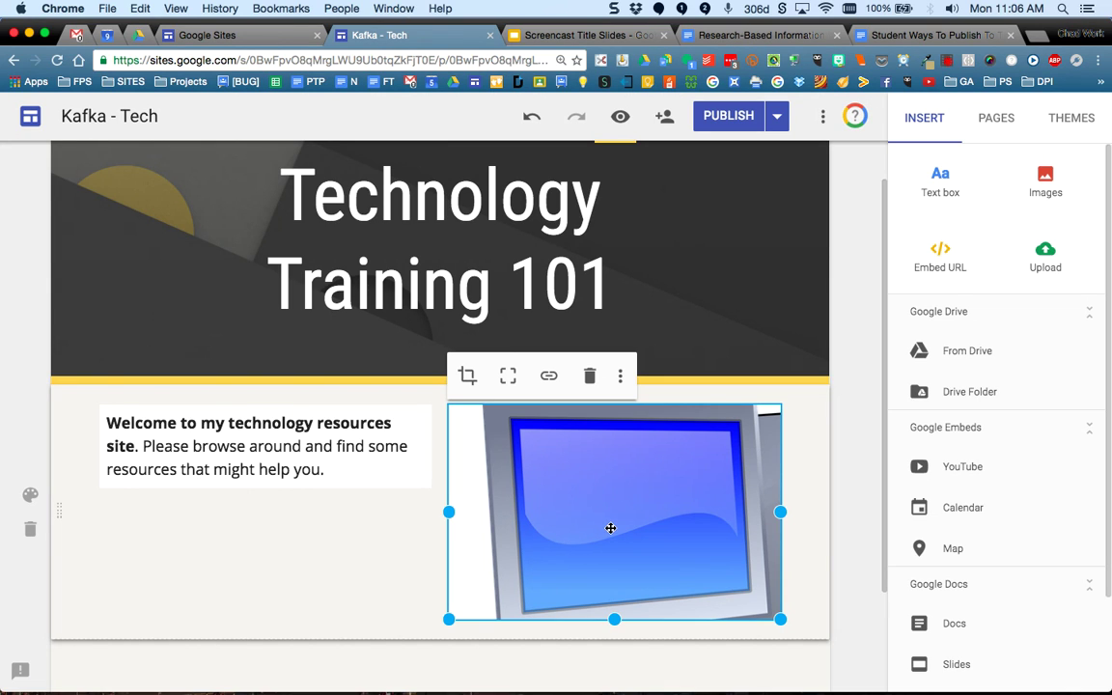
left_click(347, 527)
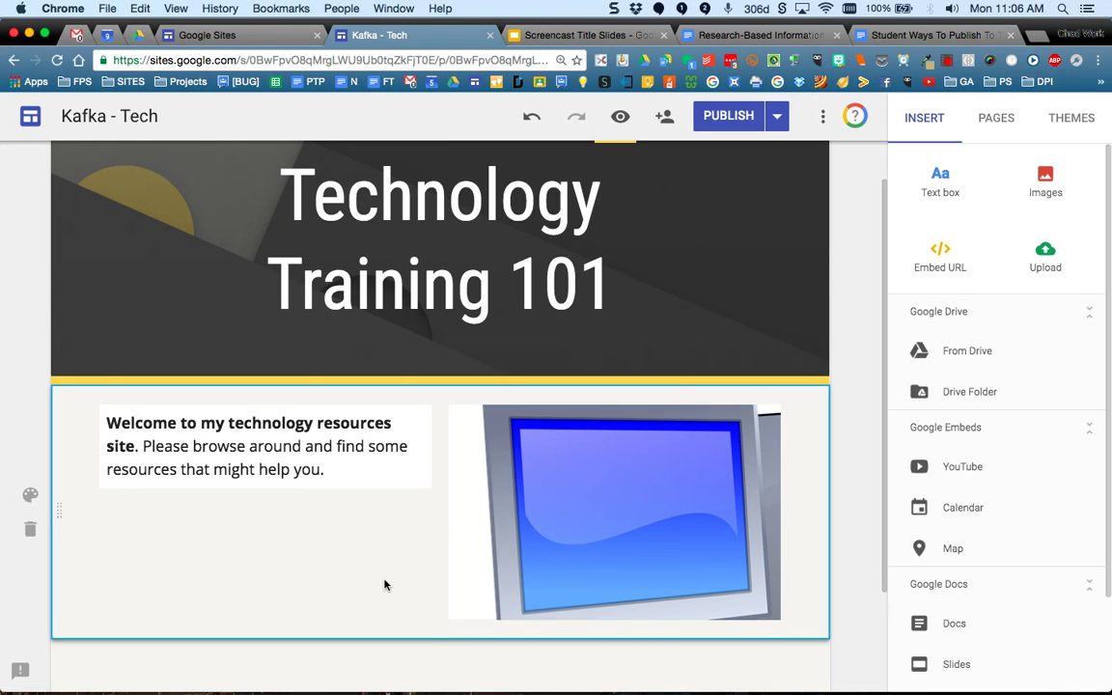
Uncrop the computer clip art to restore the full picture beside the welcome text
left_click(560, 465)
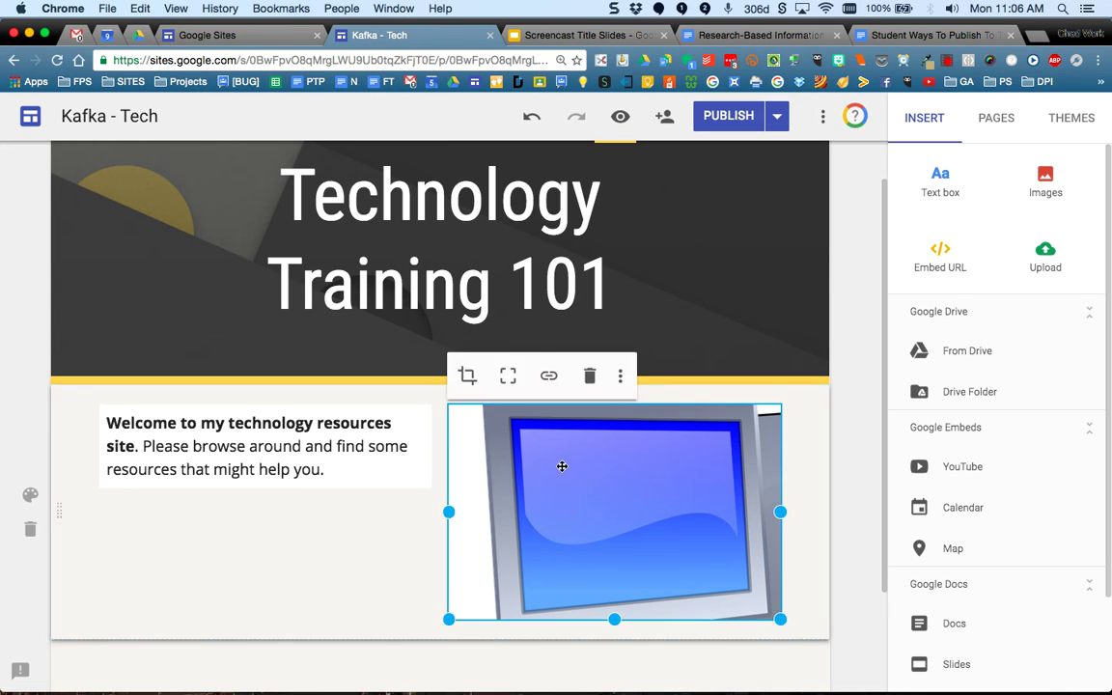
left_click(509, 377)
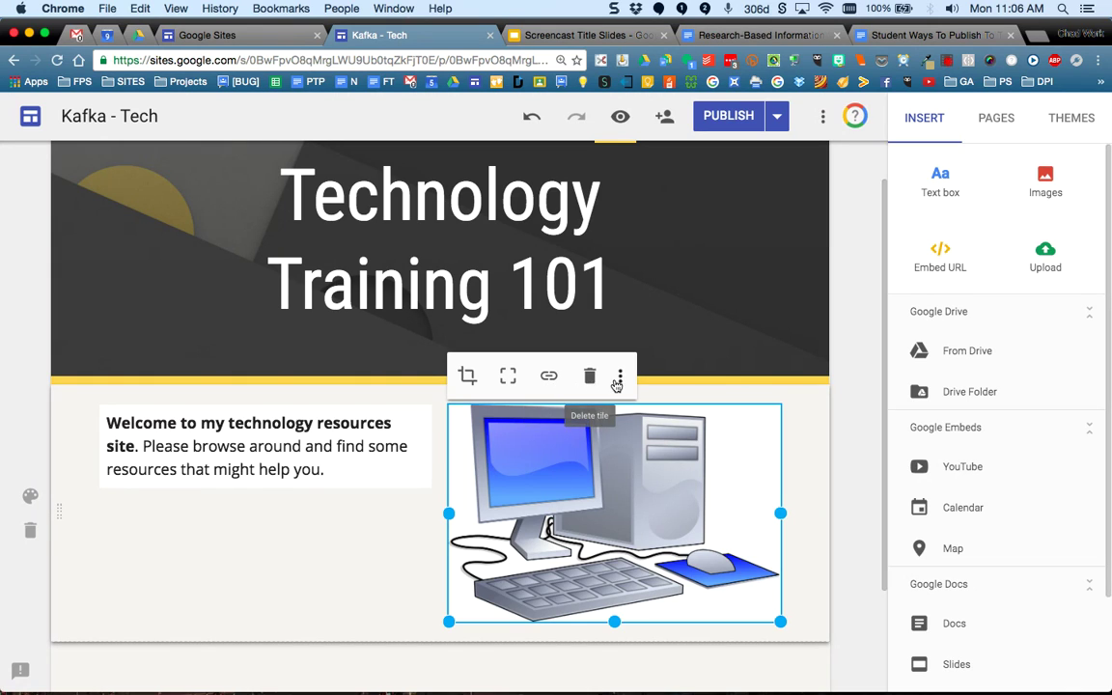
left_click(376, 539)
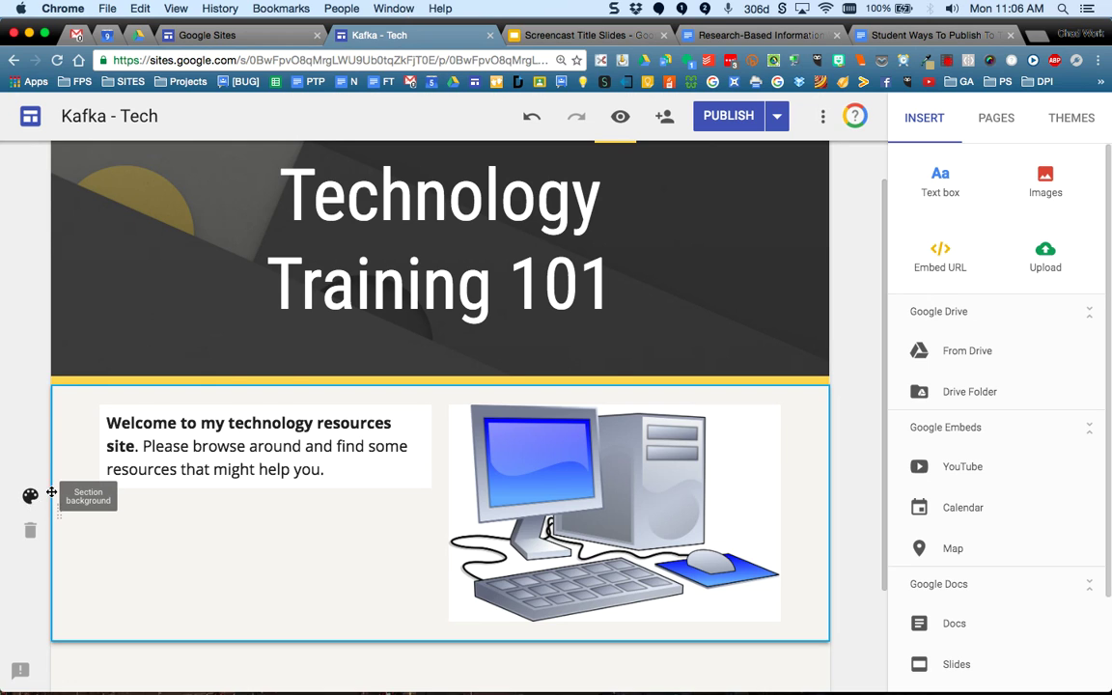
Try the Emphasis 2, Emphasis 1 and Regular styles on the welcome section's background, and settle on Emphasis 2
mouse_move(122, 304)
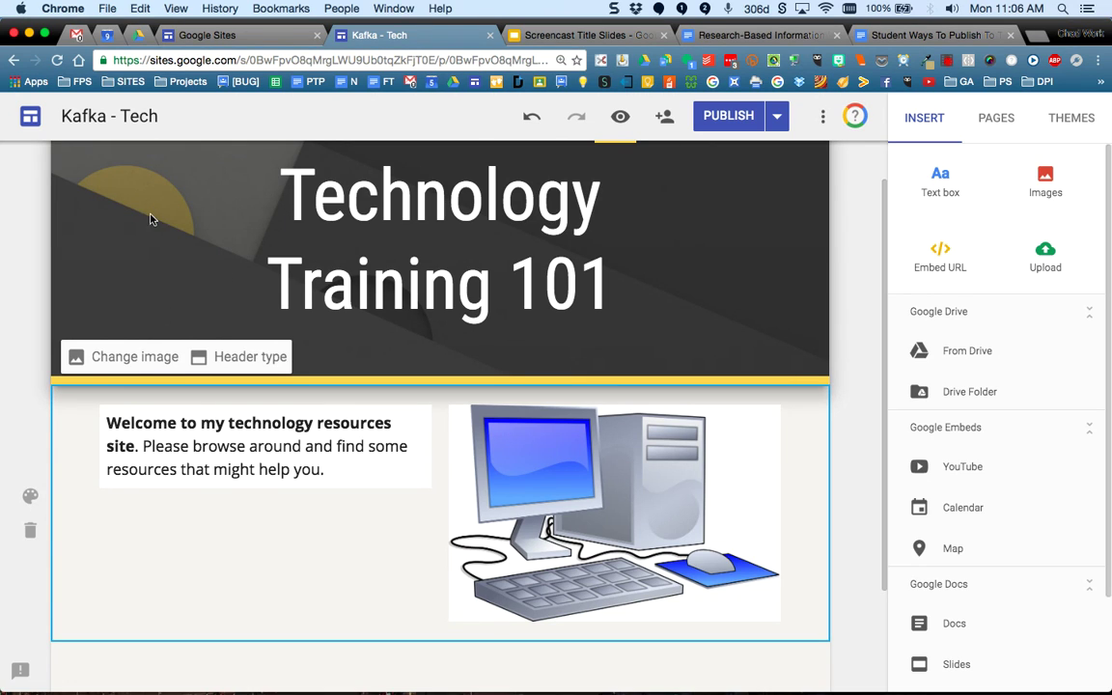
left_click(30, 497)
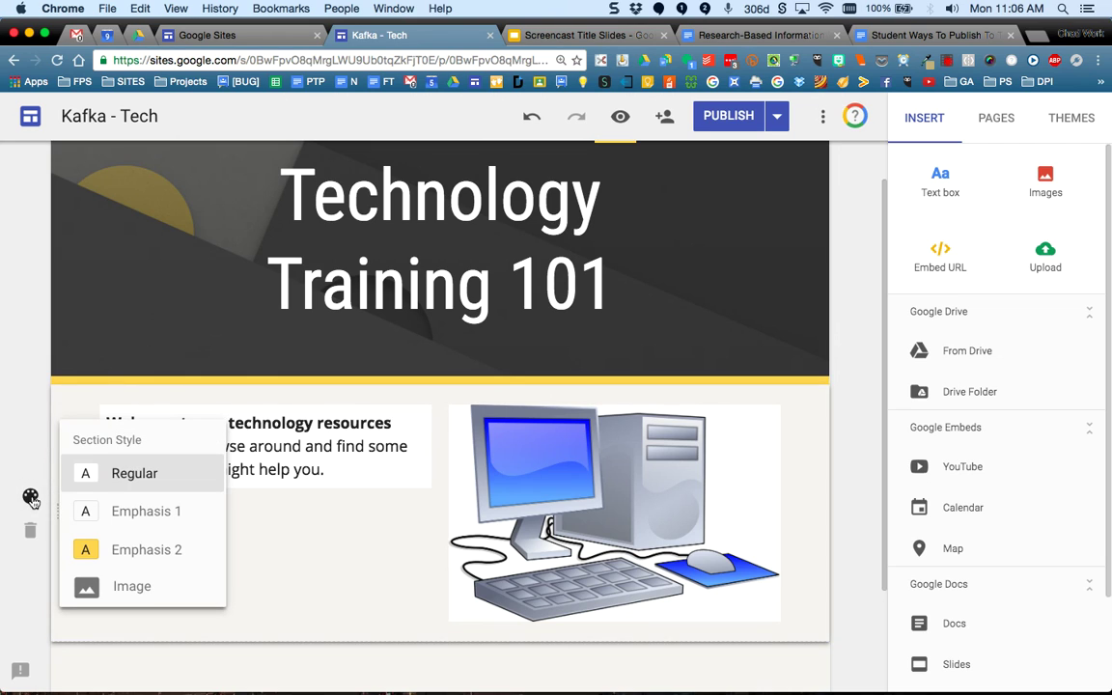
left_click(147, 549)
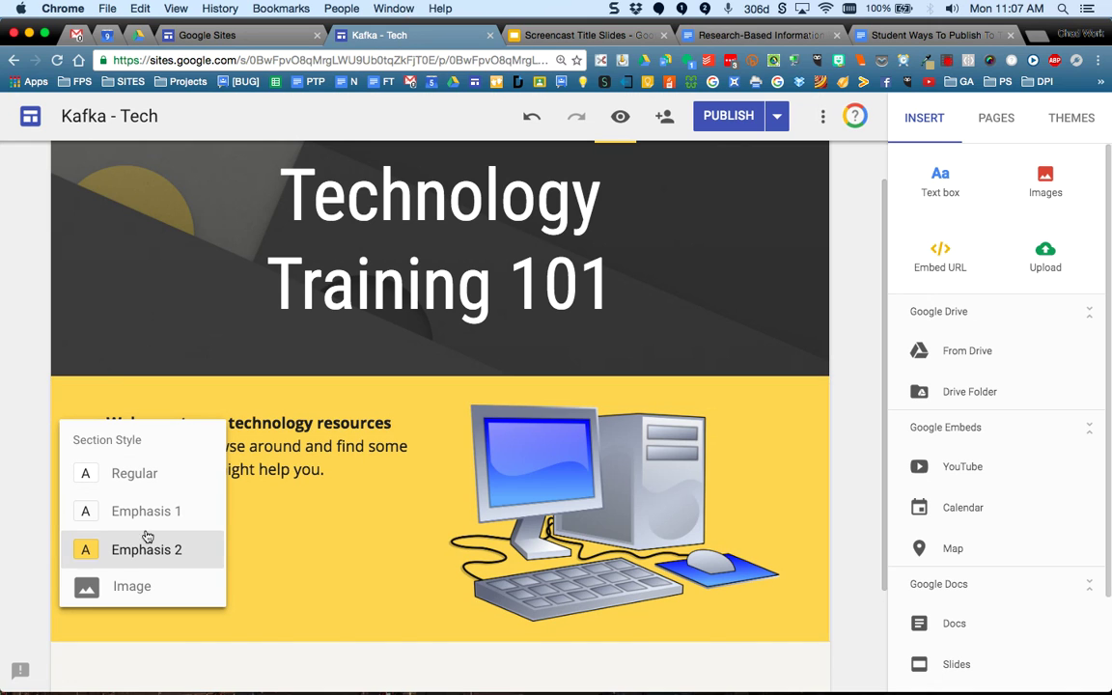
left_click(135, 514)
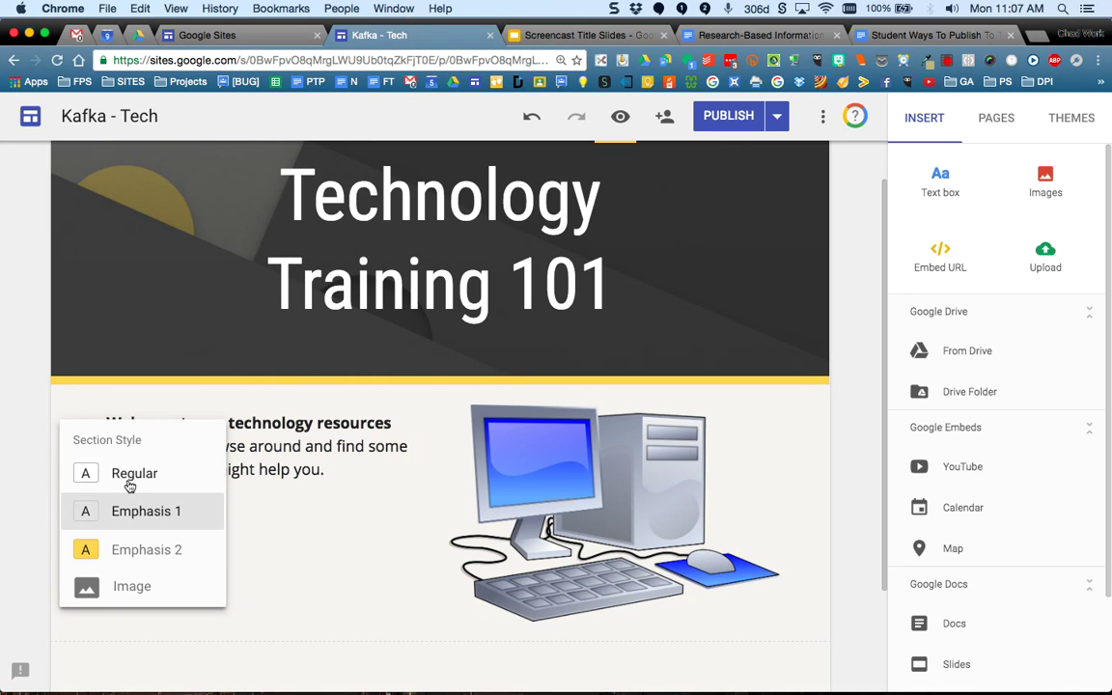
left_click(130, 477)
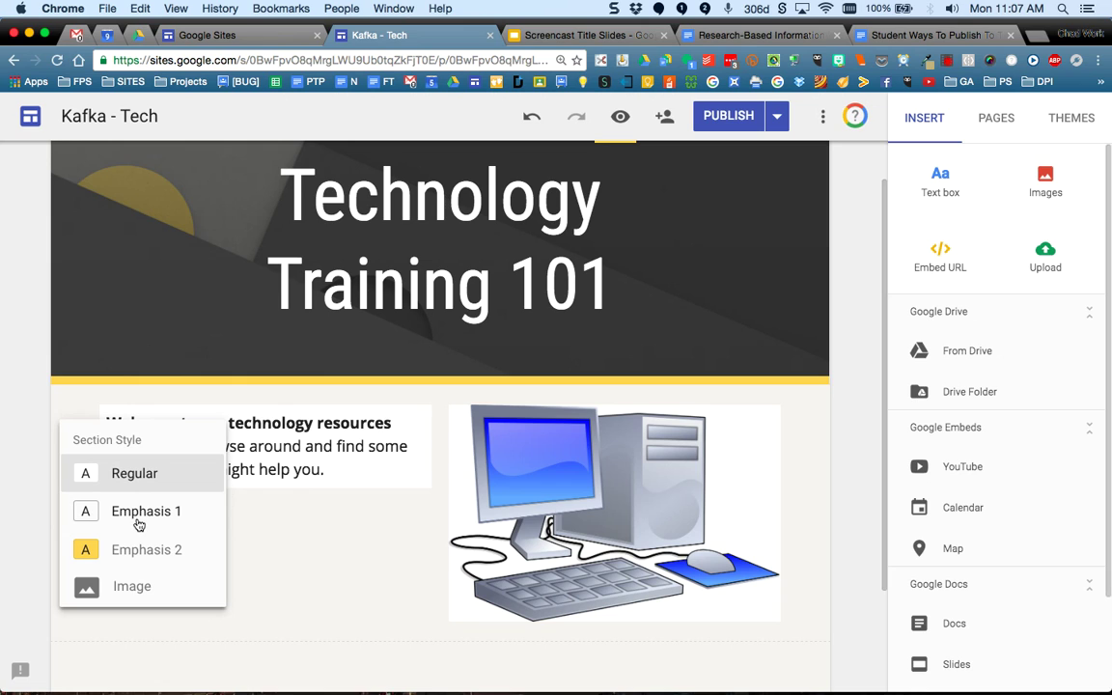
left_click(135, 549)
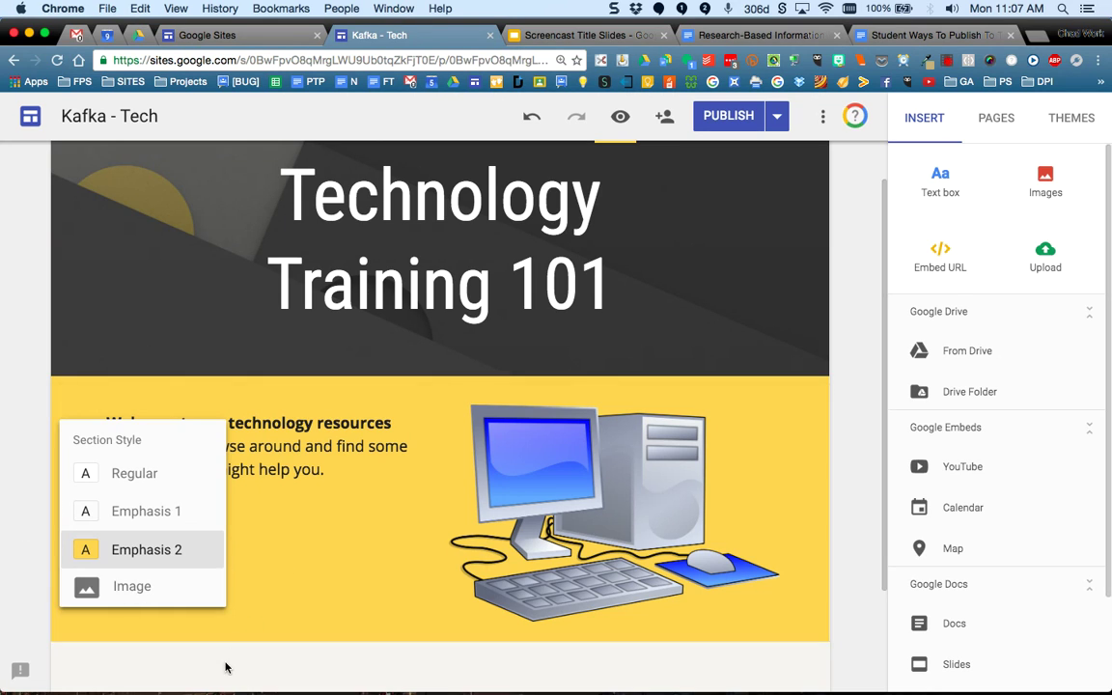
Insert the recently viewed Screencast Title Slides presentation from Google Drive below the welcome section
scroll(226, 665, "down", 3)
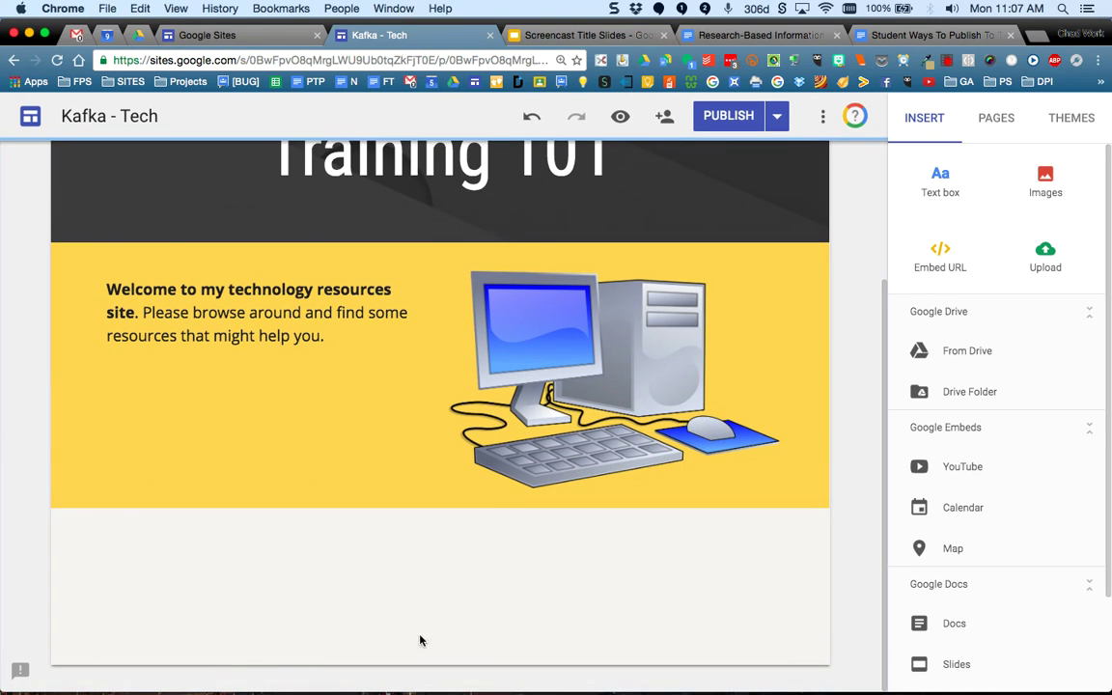
left_click(967, 352)
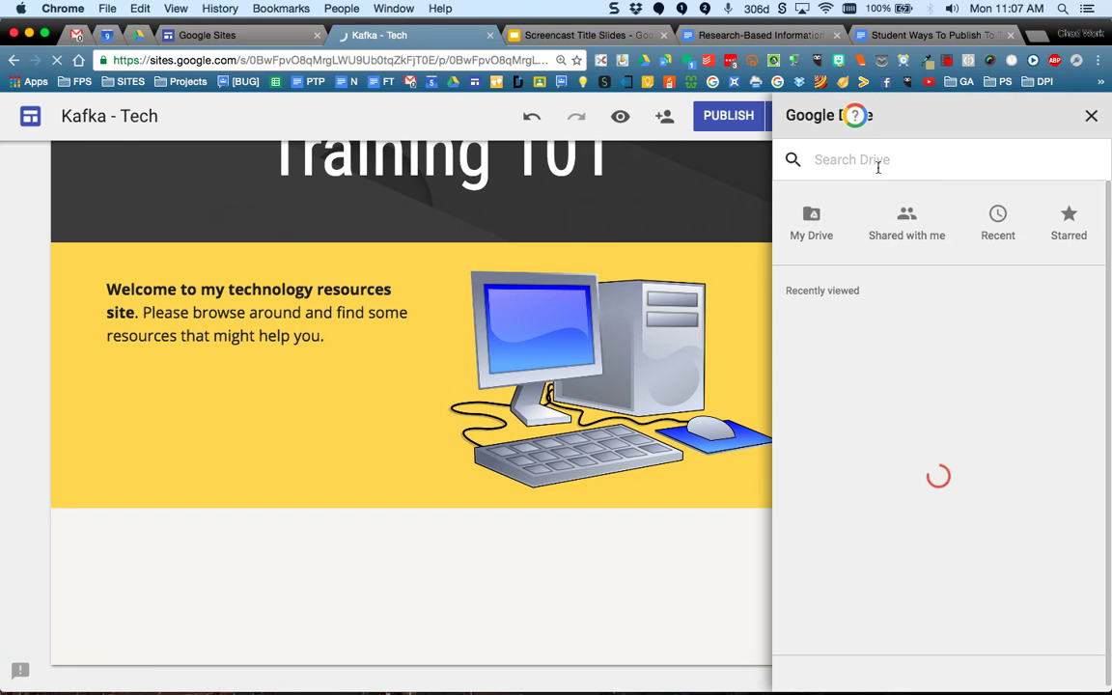
left_click(817, 160)
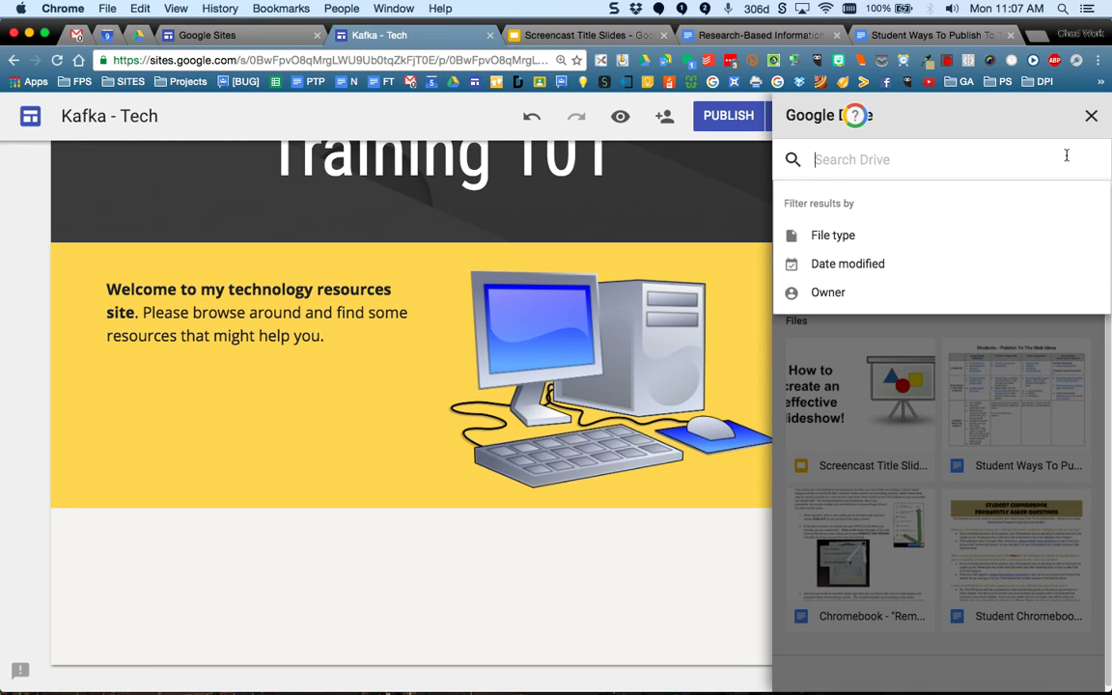
left_click(864, 384)
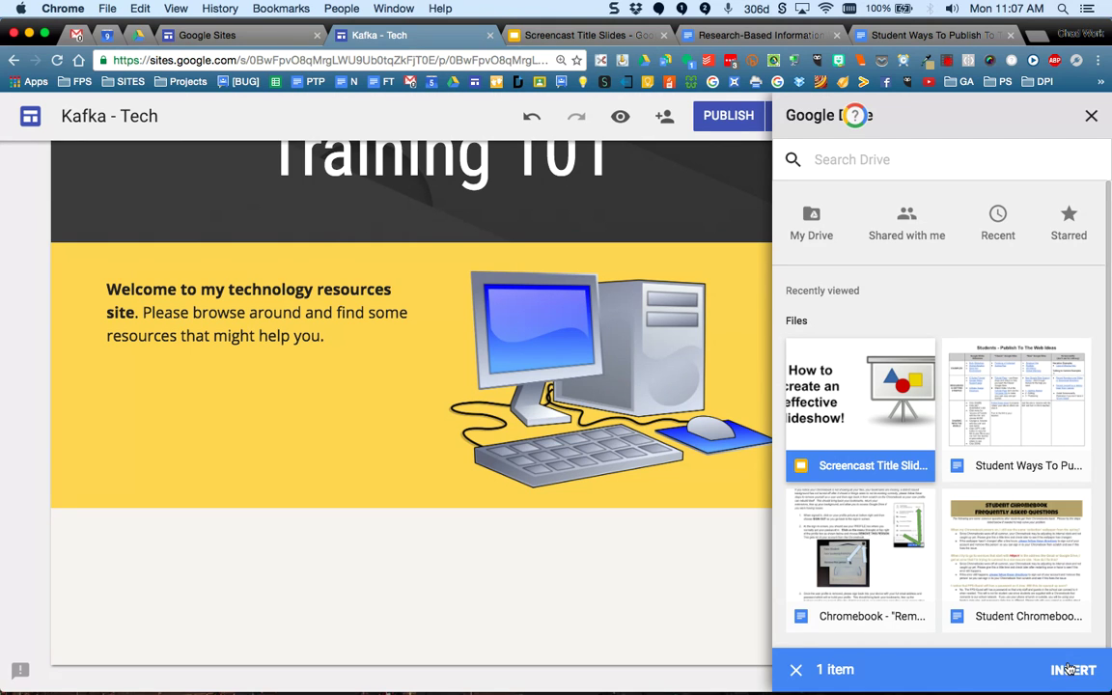
left_click(1060, 667)
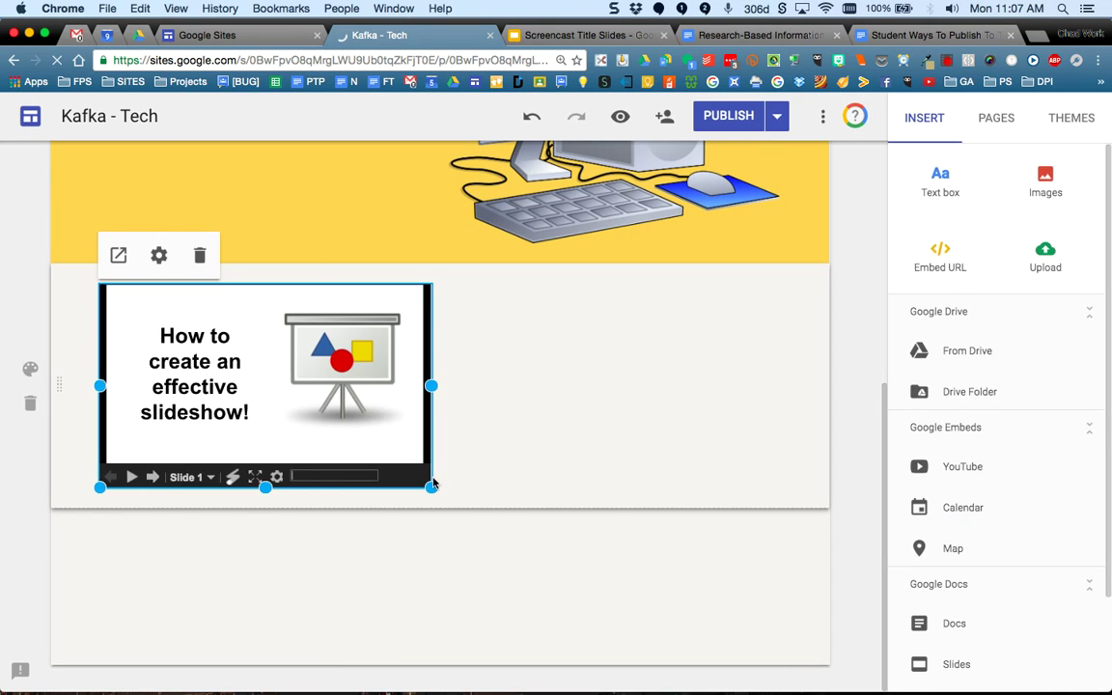
Enlarge the embedded slideshow to more than half the section's width and centre it in its section
left_click_drag(431, 487, 559, 565)
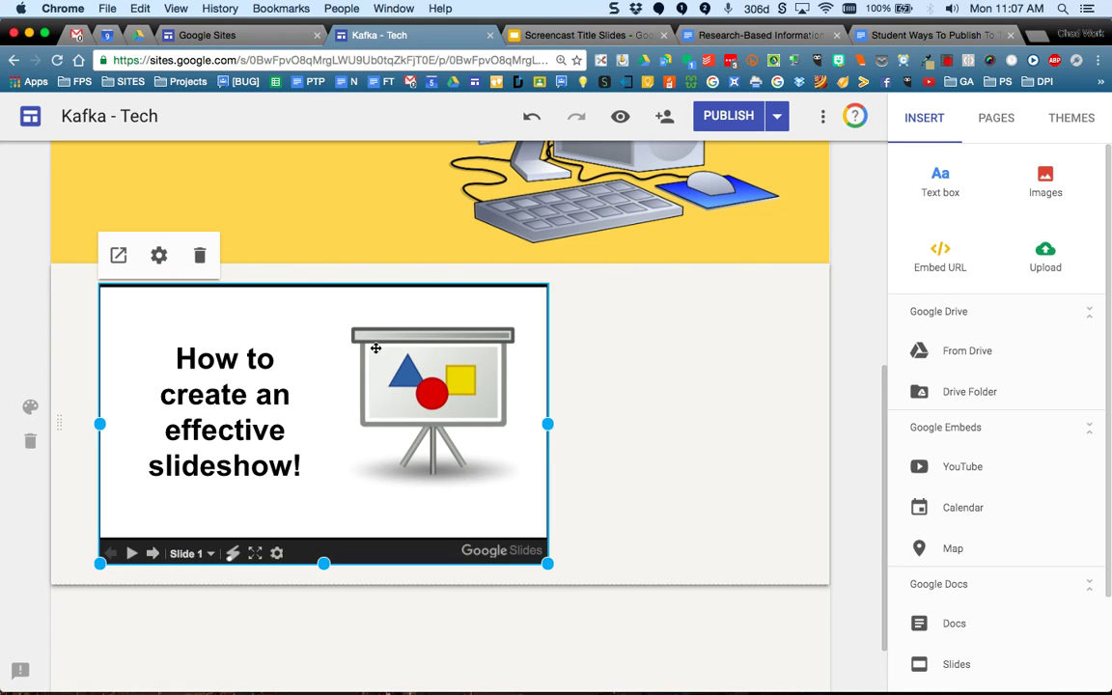
left_click_drag(361, 299, 487, 309)
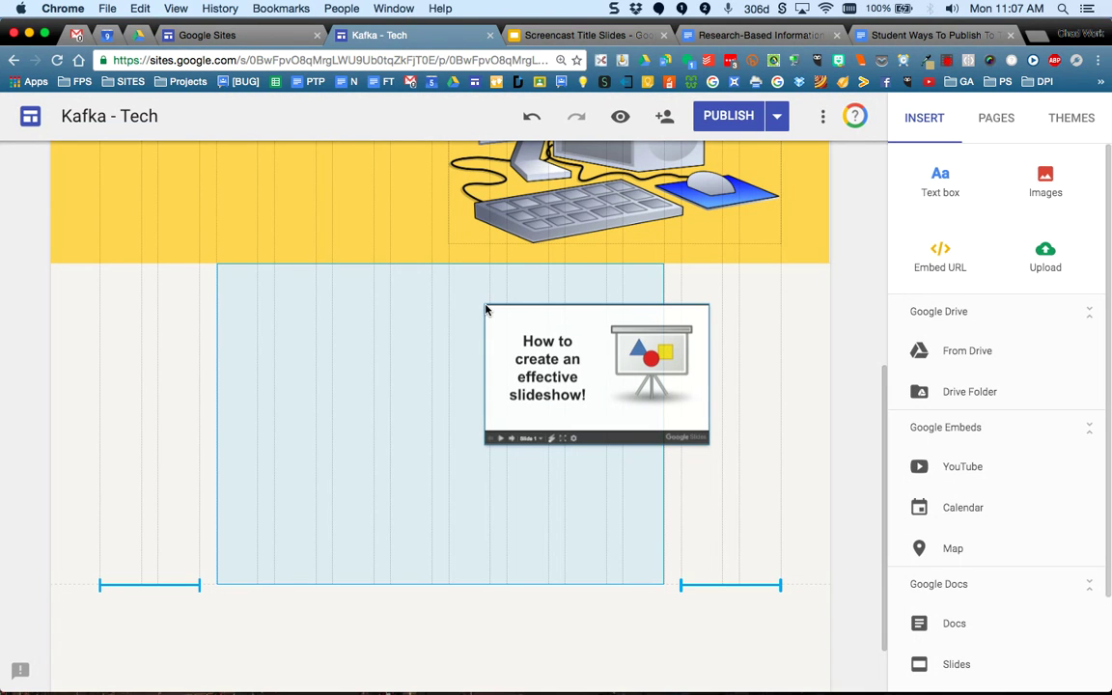
left_click_drag(486, 309, 487, 306)
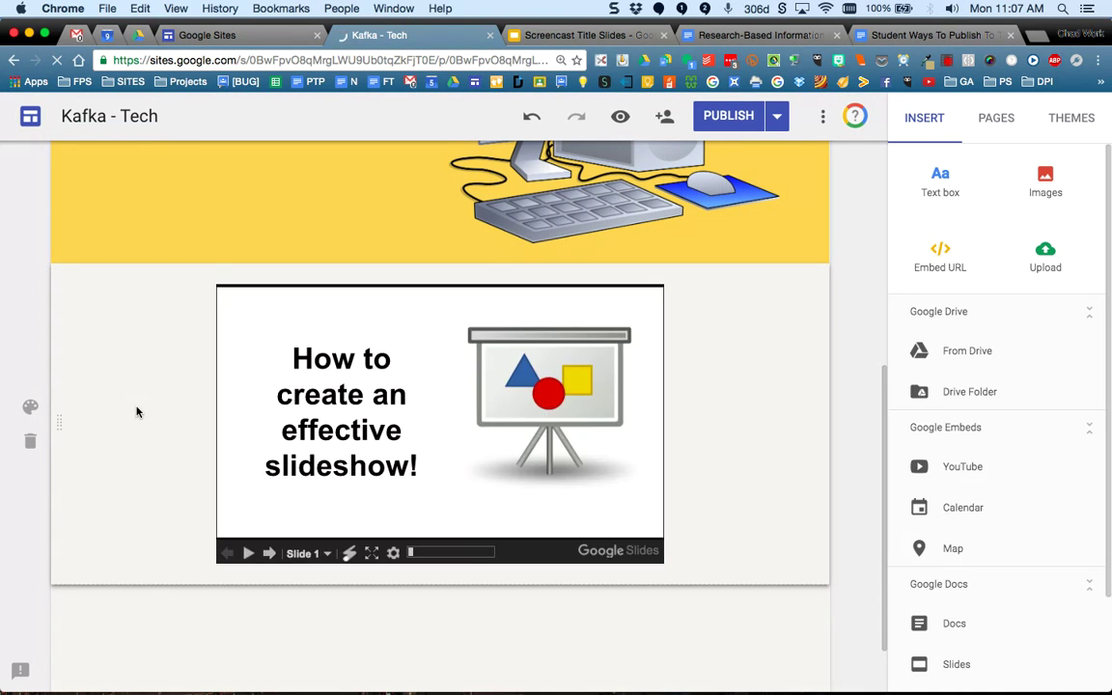
Publish the site with the updated Home page
scroll(136, 410, "up", 5)
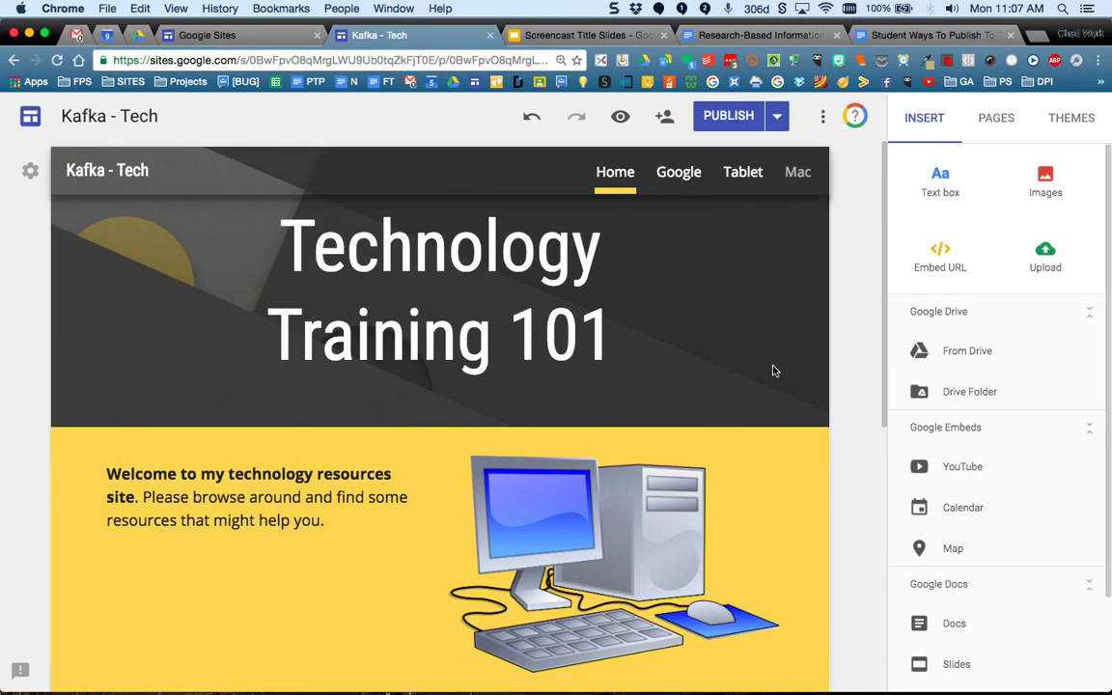
left_click(727, 118)
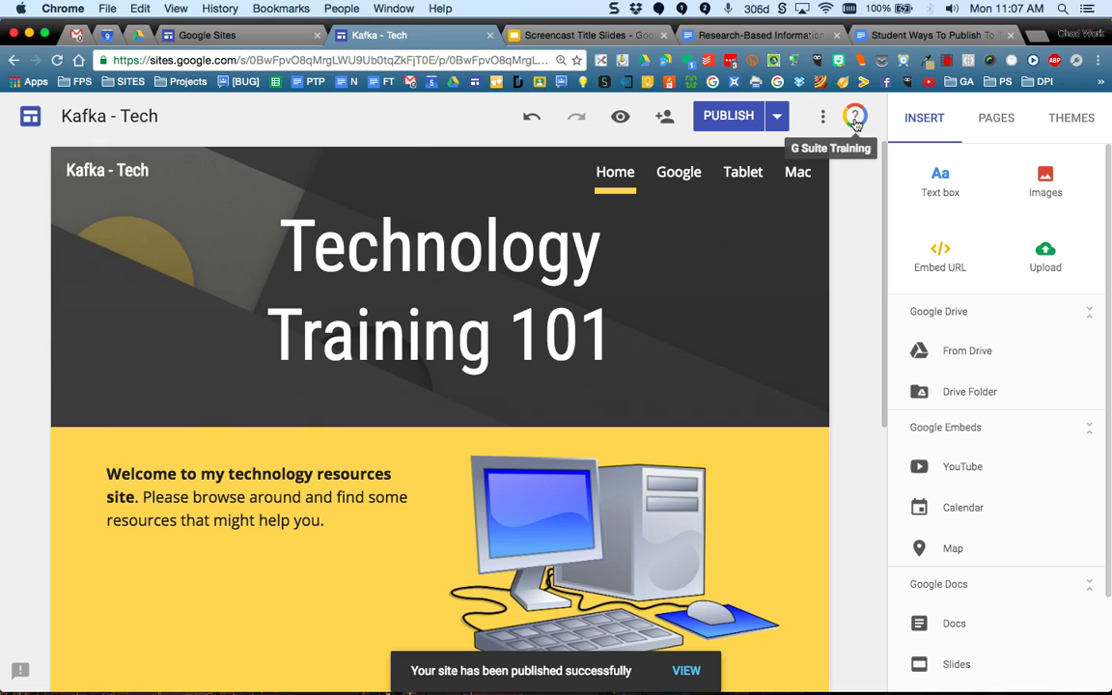
Search the G Suite Training help for "change header" and "delete page", and close the help
left_click(855, 119)
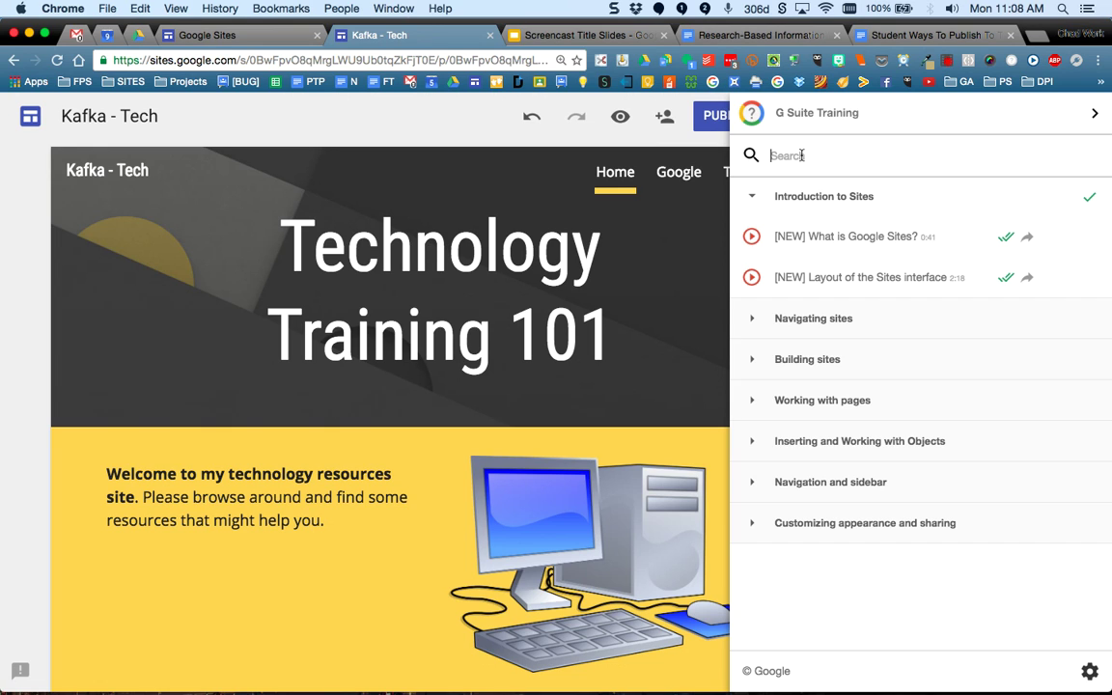
type("change header")
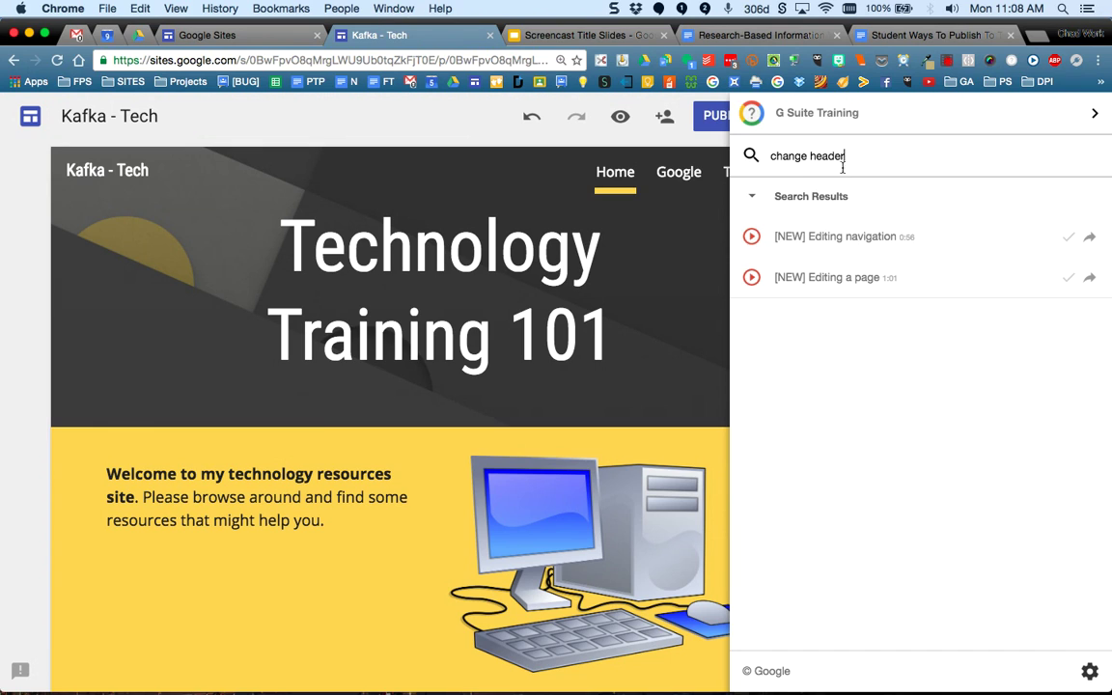
triple_click(827, 160)
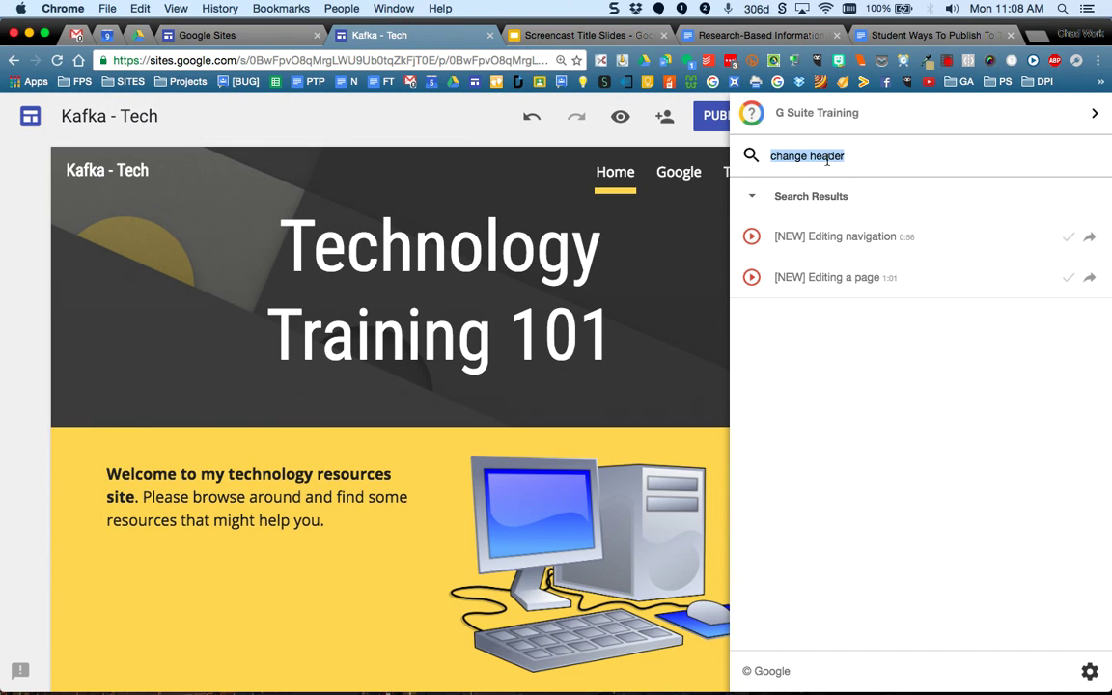
key("BackSpace")
type("delete page")
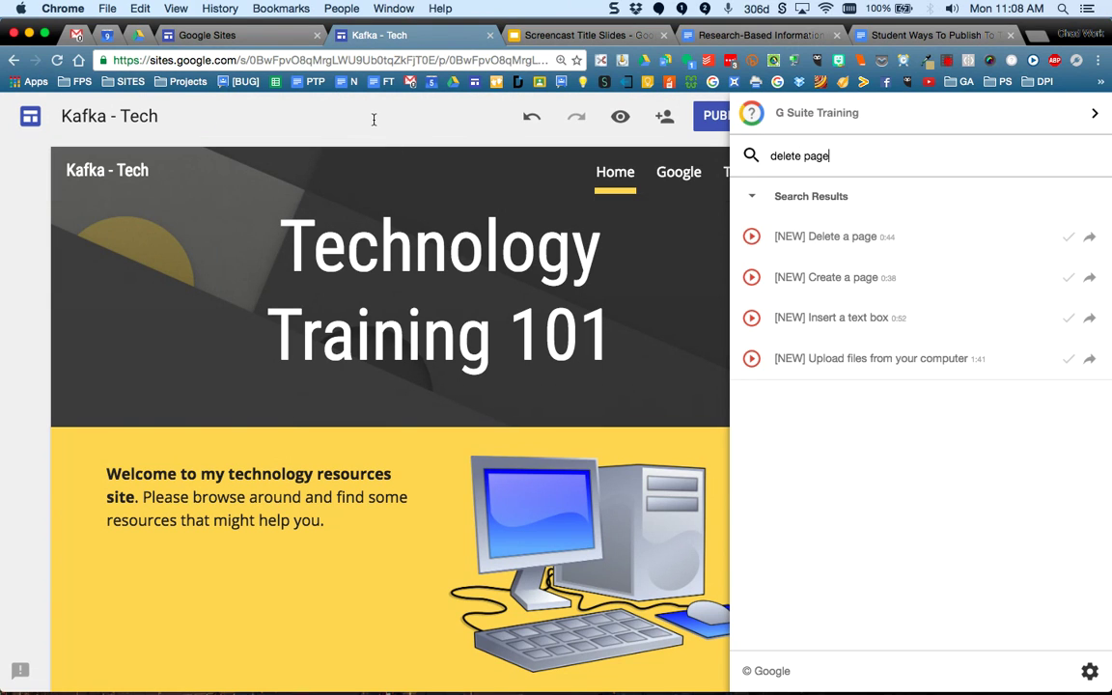
left_click(441, 117)
left_click(856, 205)
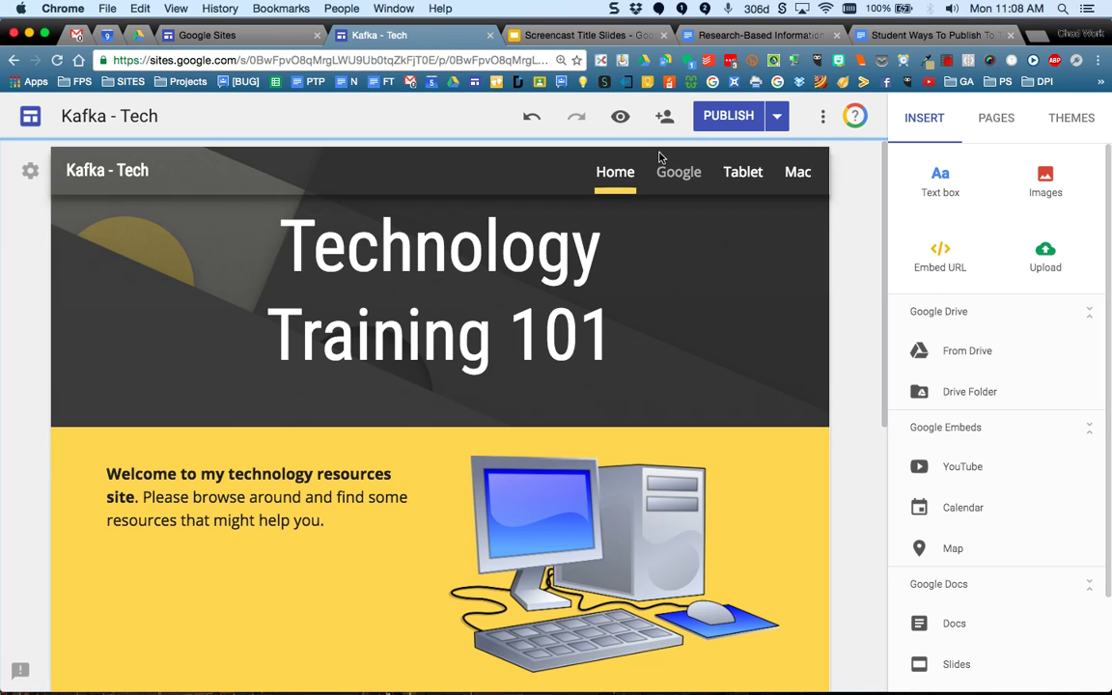
Preview the Home page in the phone, tablet and large screen layouts, checking the content down the page
left_click(620, 116)
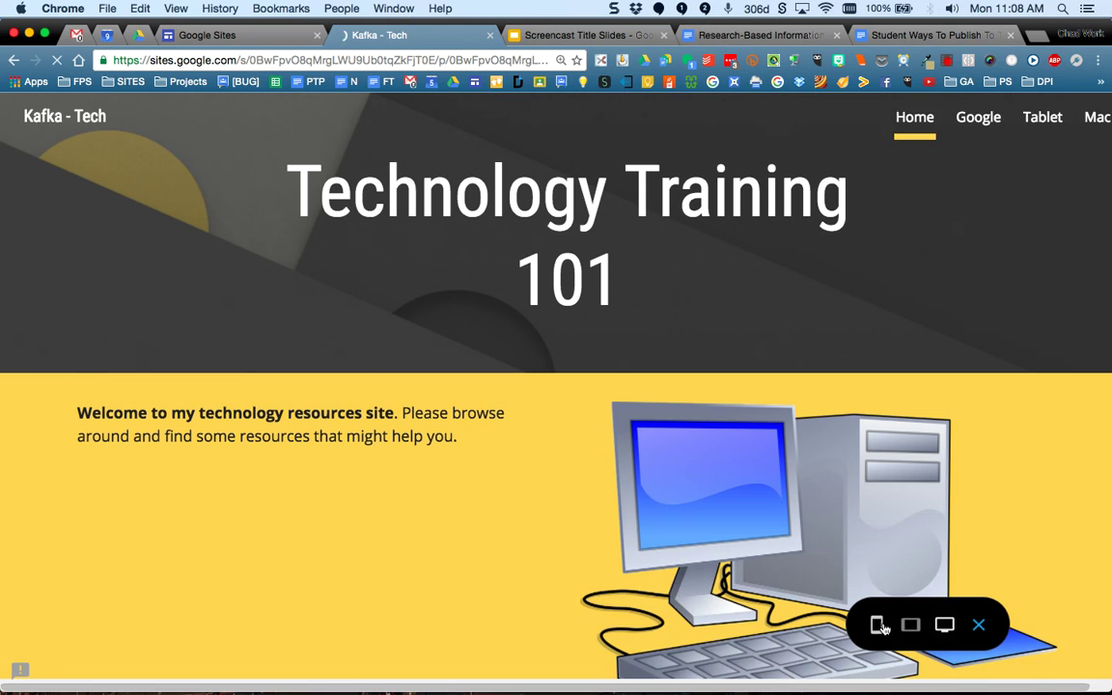
left_click(877, 624)
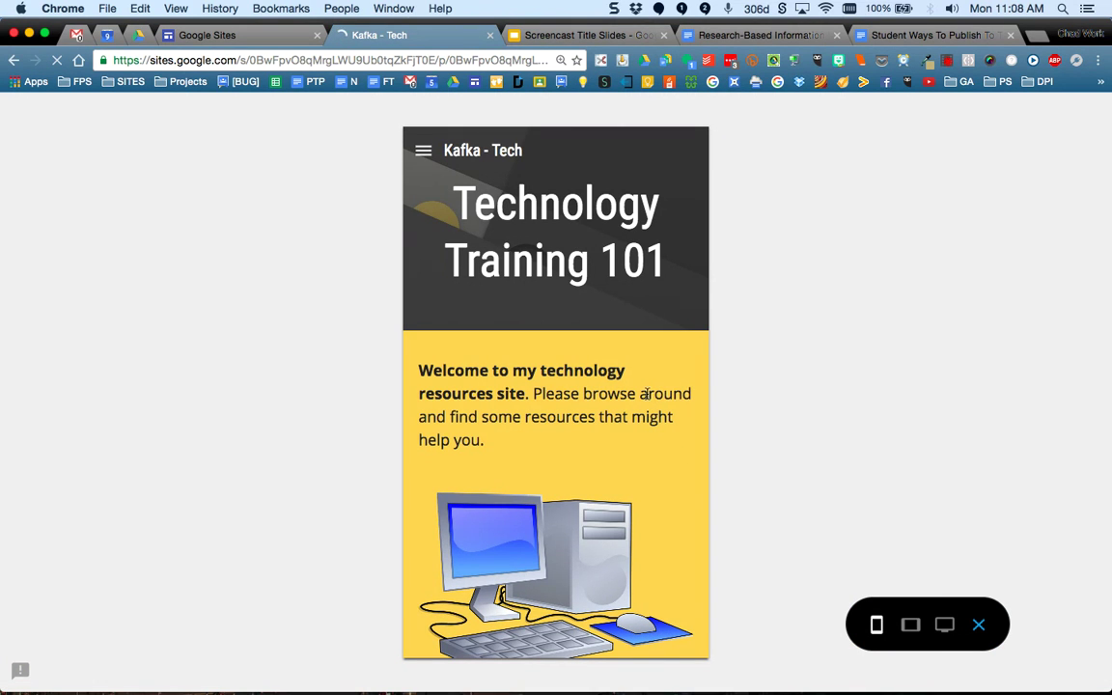
scroll(644, 394, "down", 3)
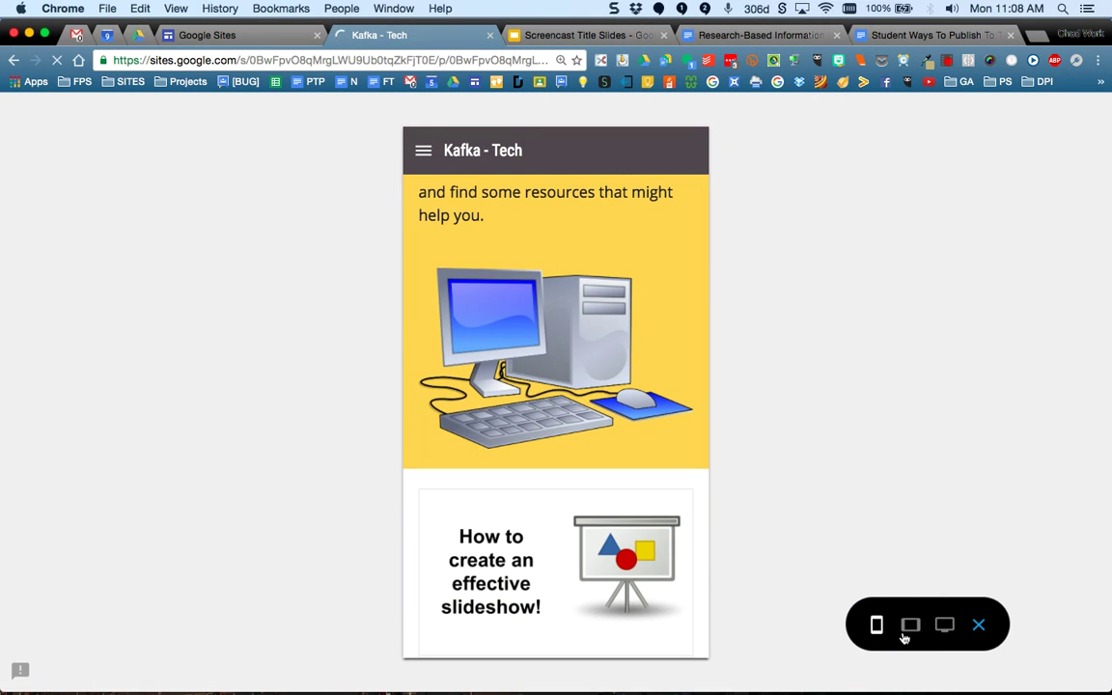
left_click(943, 626)
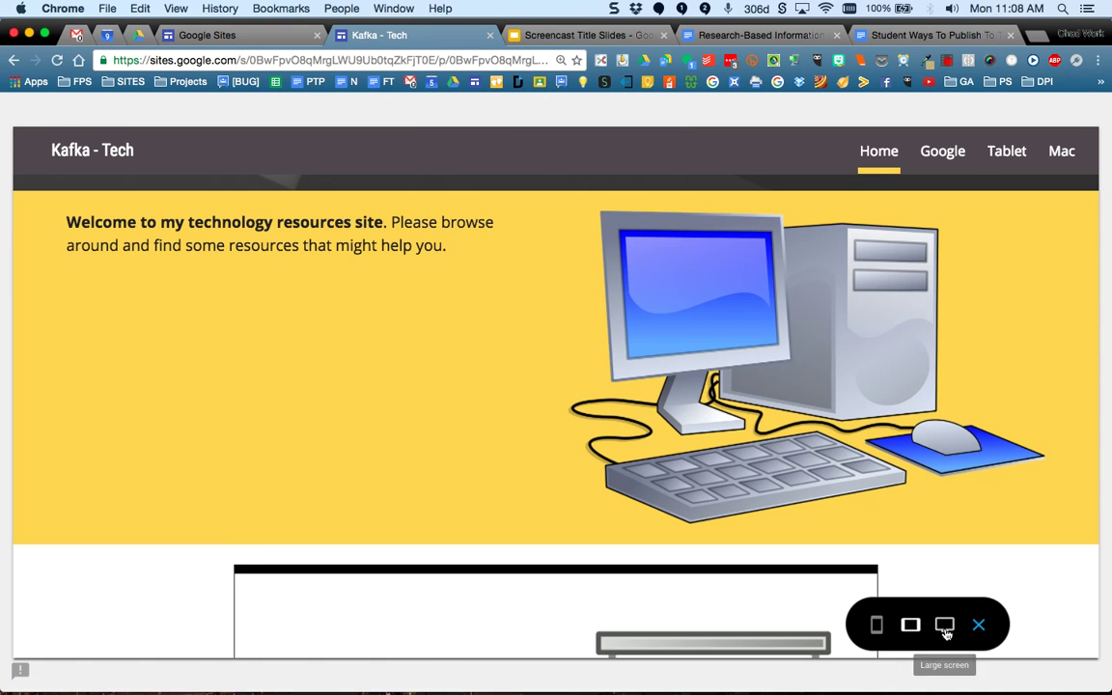